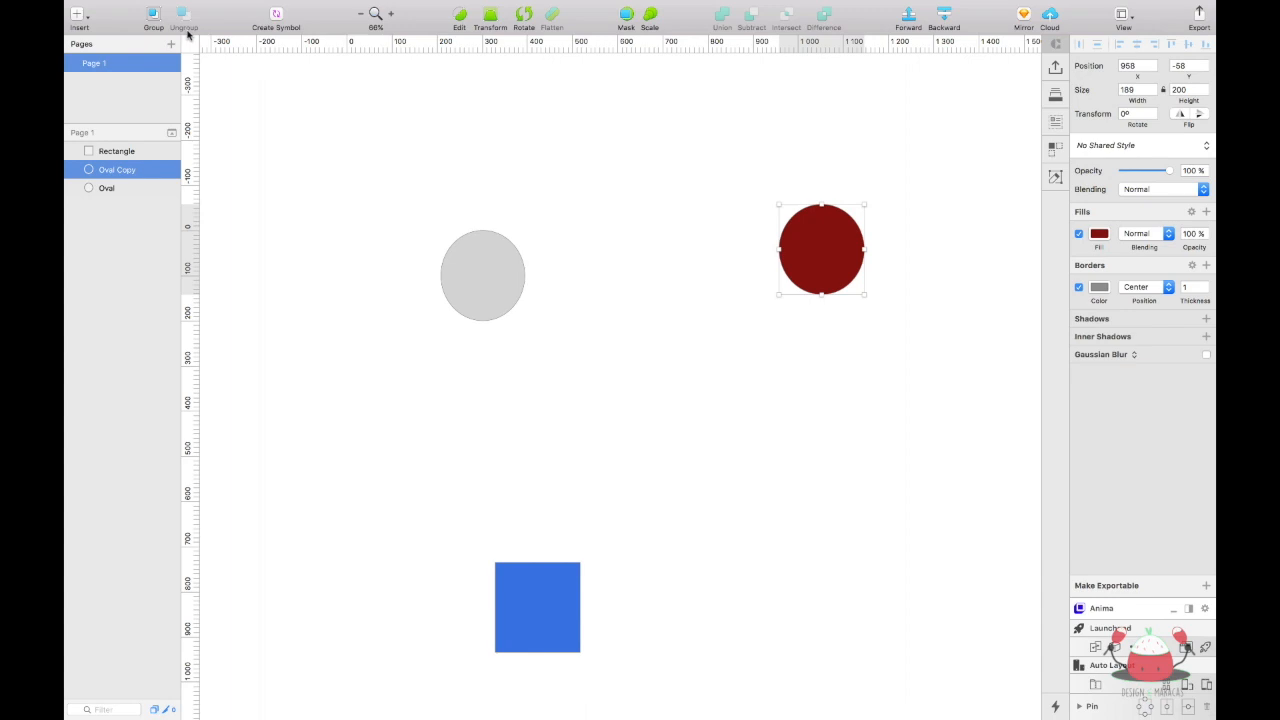
Move the blue square up between the two ovals, to X 614, Y 432.
left_click_drag(542, 589, 727, 576)
left_click_drag(714, 471, 671, 452)
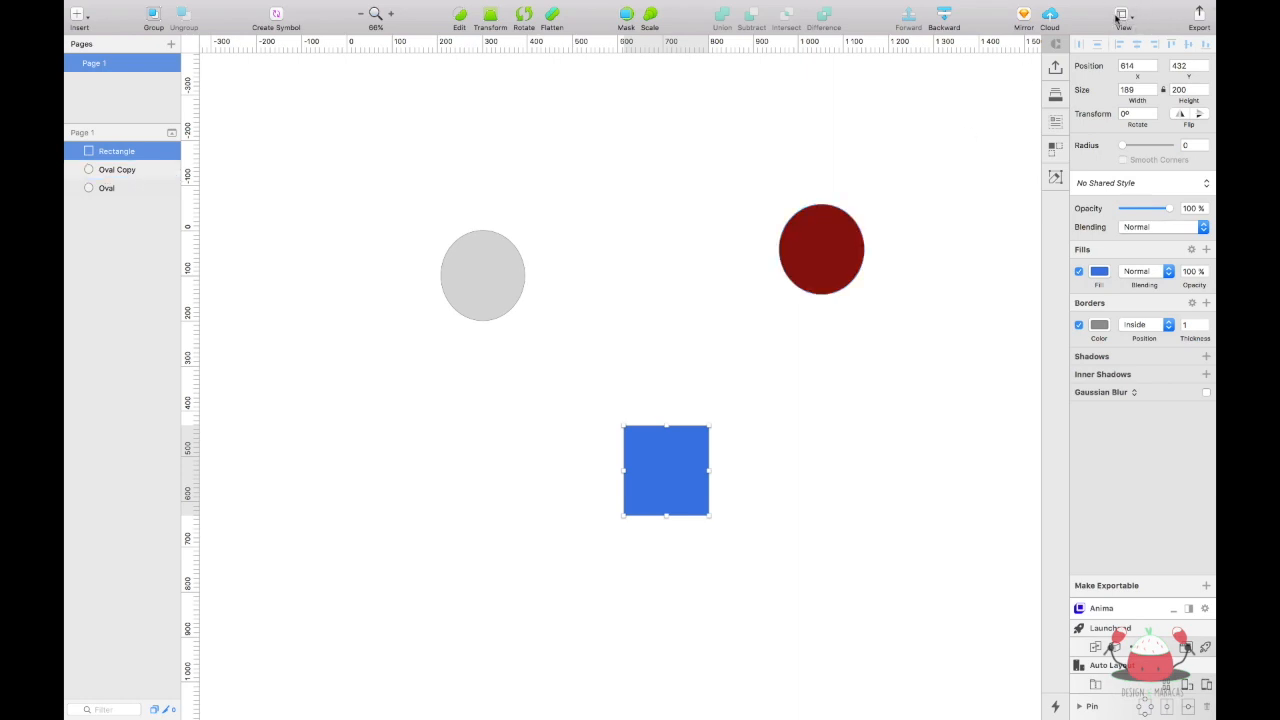
Show pixels on the canvas and examine the red oval's edge up close.
left_click(1120, 16)
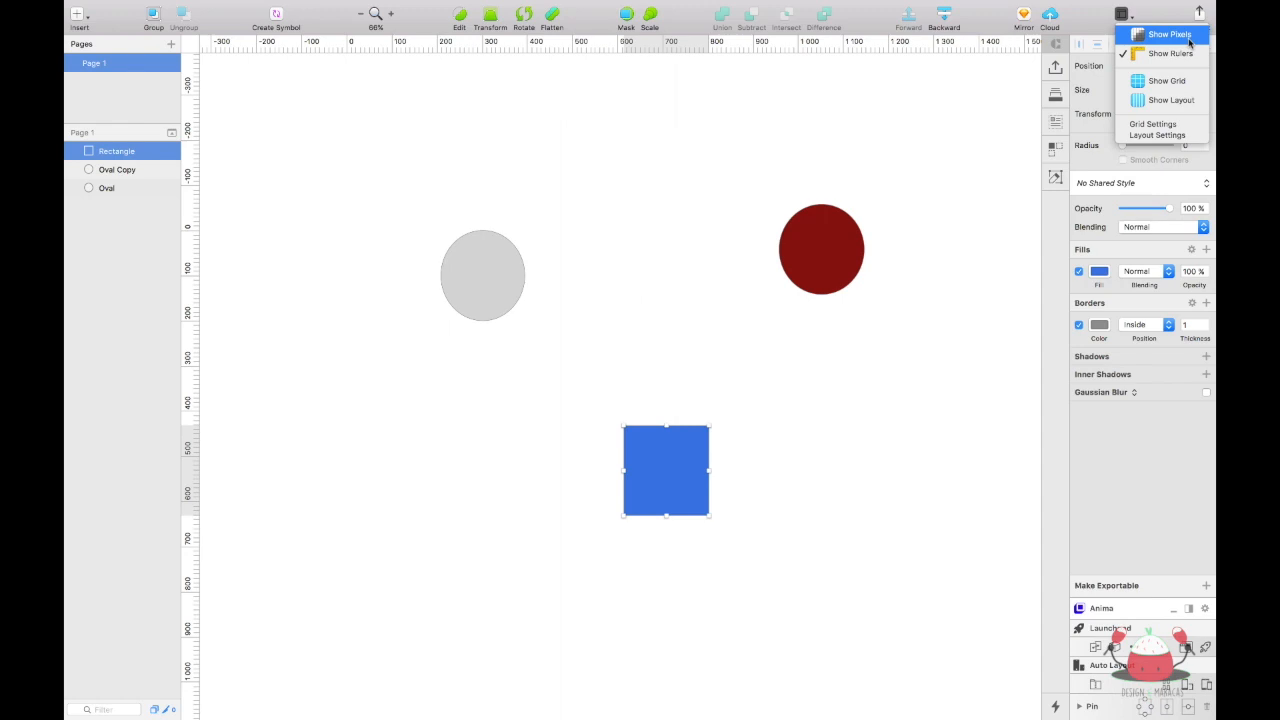
left_click(885, 228)
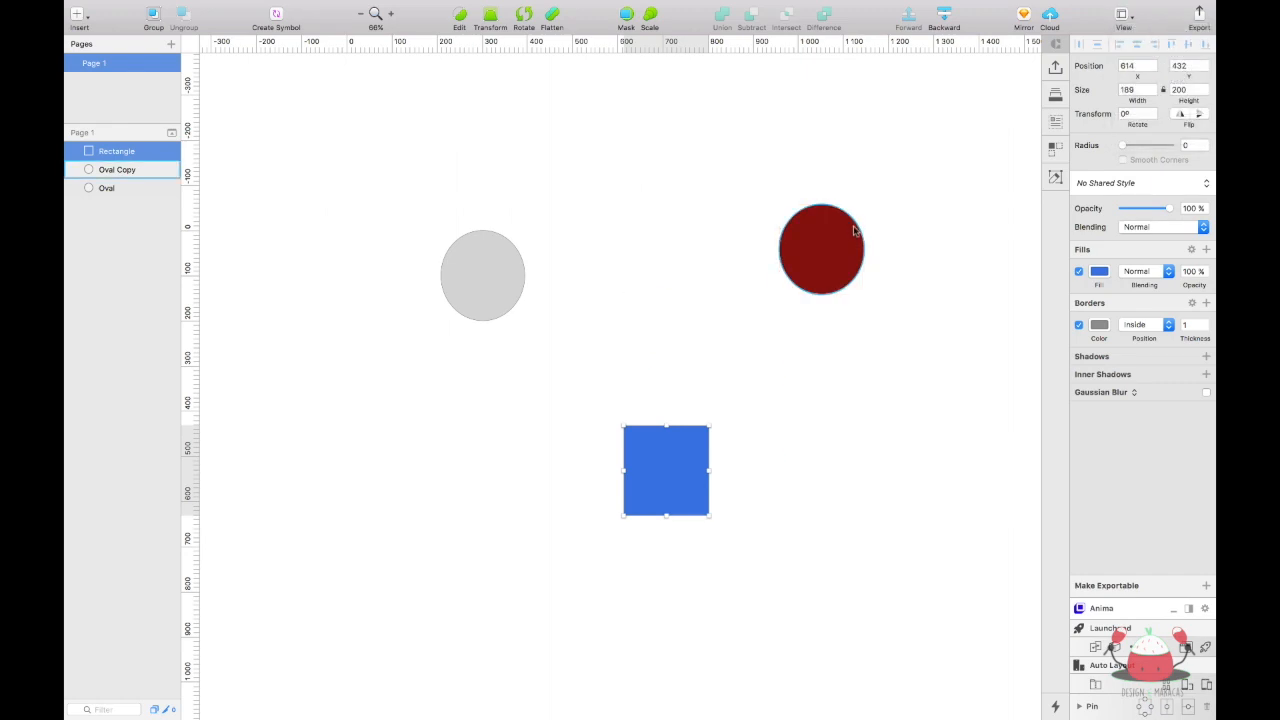
scroll(854, 228, "up", 2)
scroll(854, 232, "up", 5)
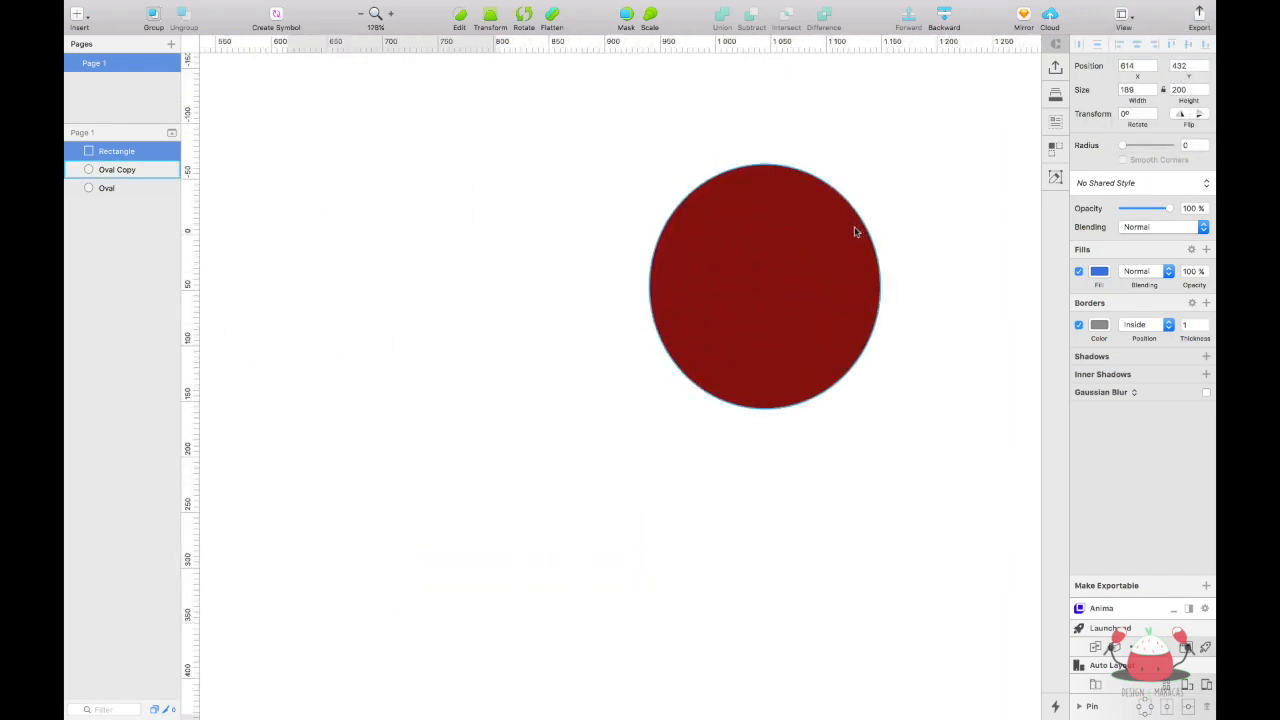
scroll(851, 231, "down", 1)
left_click(1122, 14)
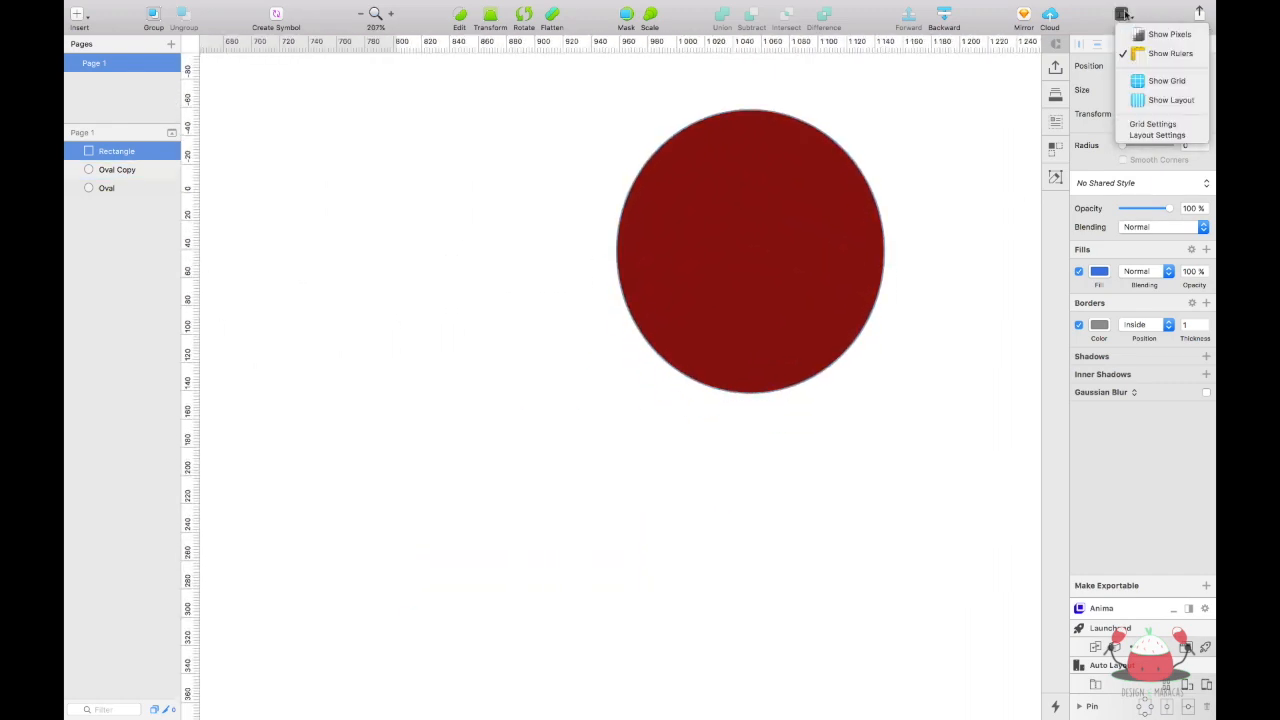
left_click(1155, 37)
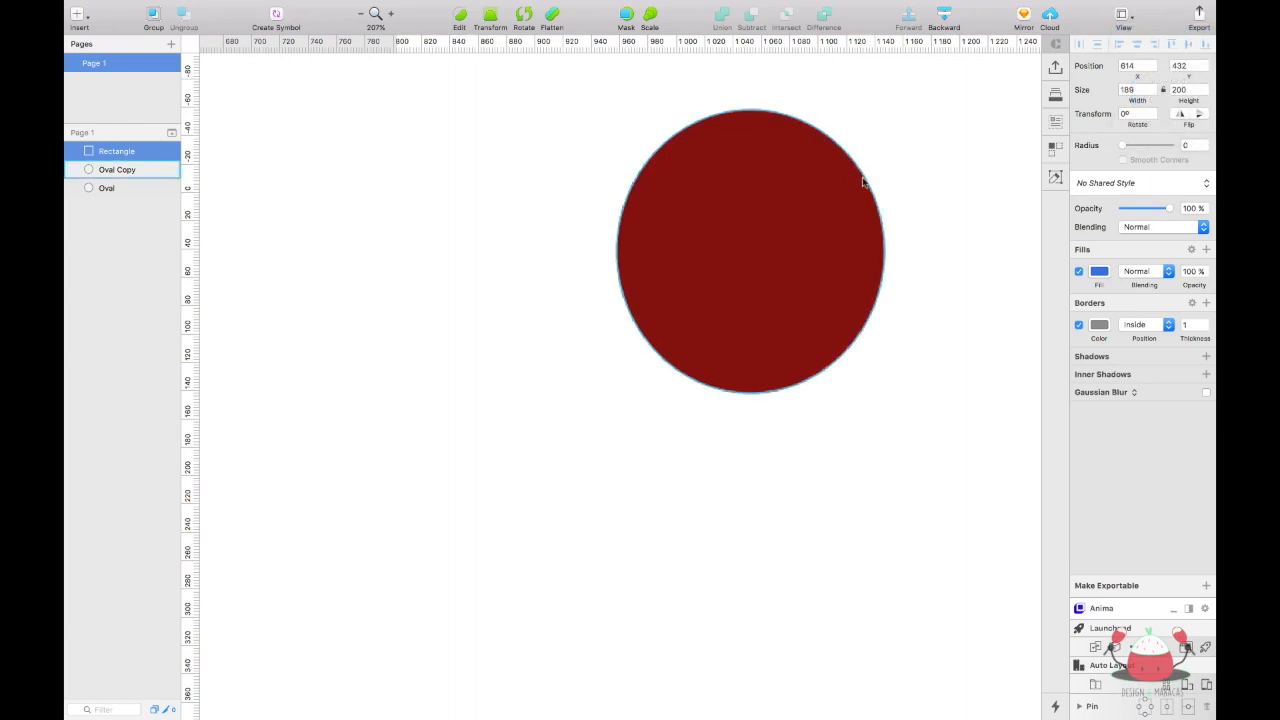
scroll(864, 181, "up", 2)
scroll(864, 181, "up", 4)
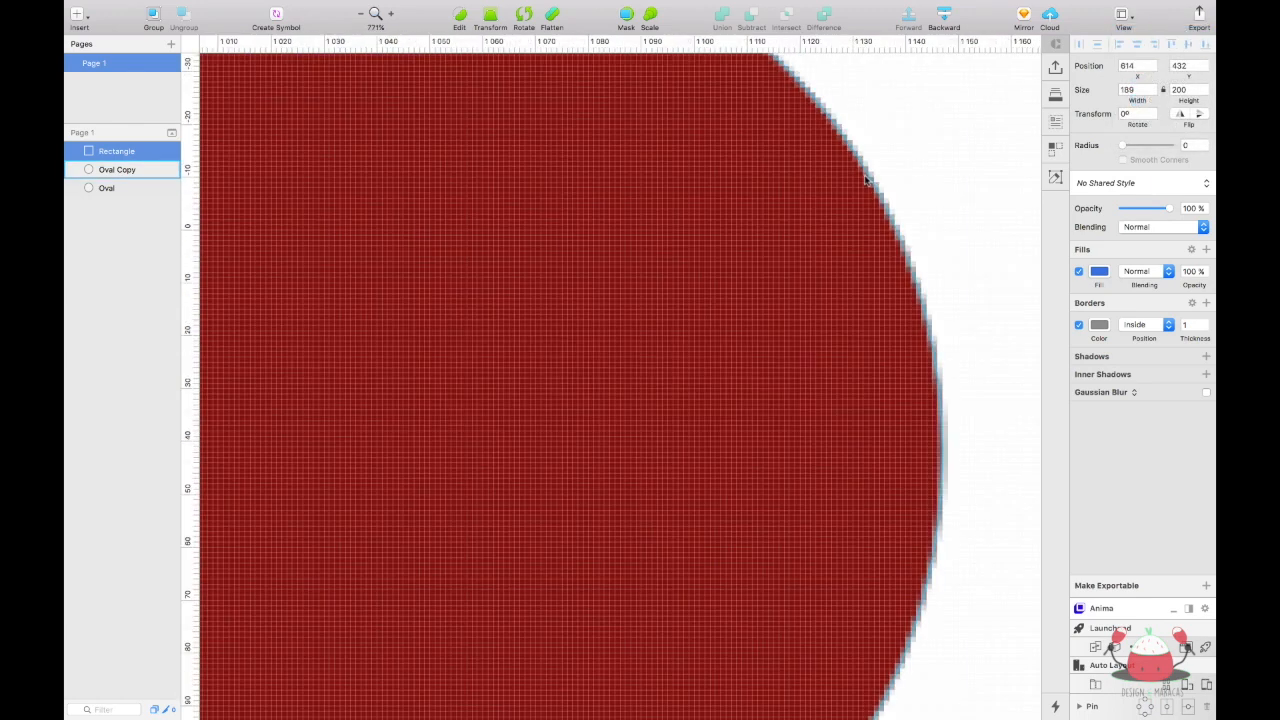
scroll(866, 181, "down", 5)
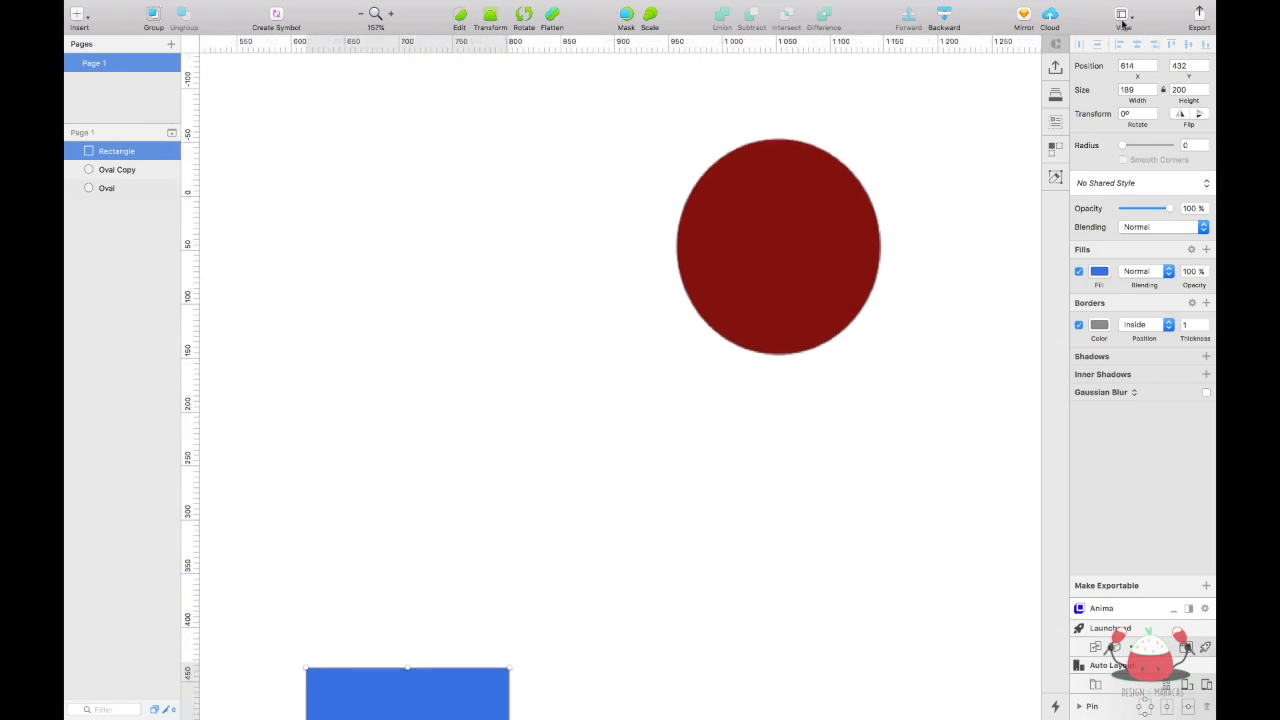
Turn off the pixel display on the canvas.
left_click(1123, 22)
left_click(1150, 33)
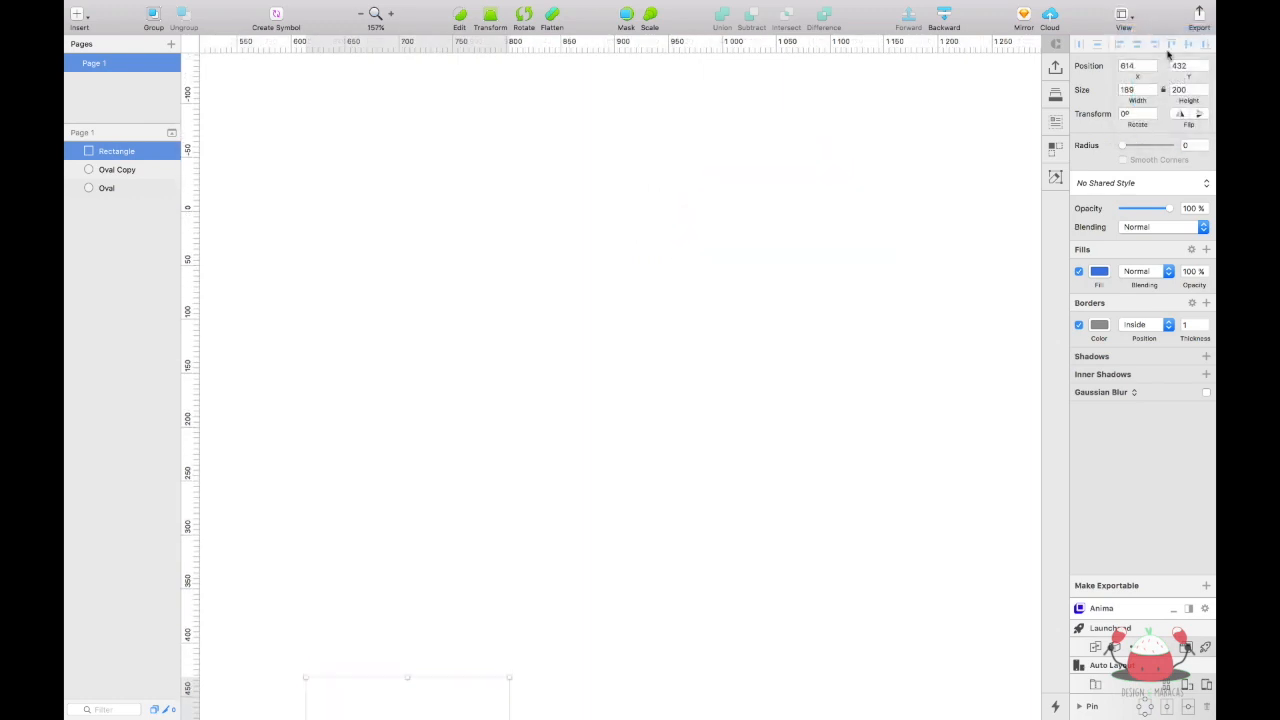
left_click(1126, 21)
left_click(1160, 15)
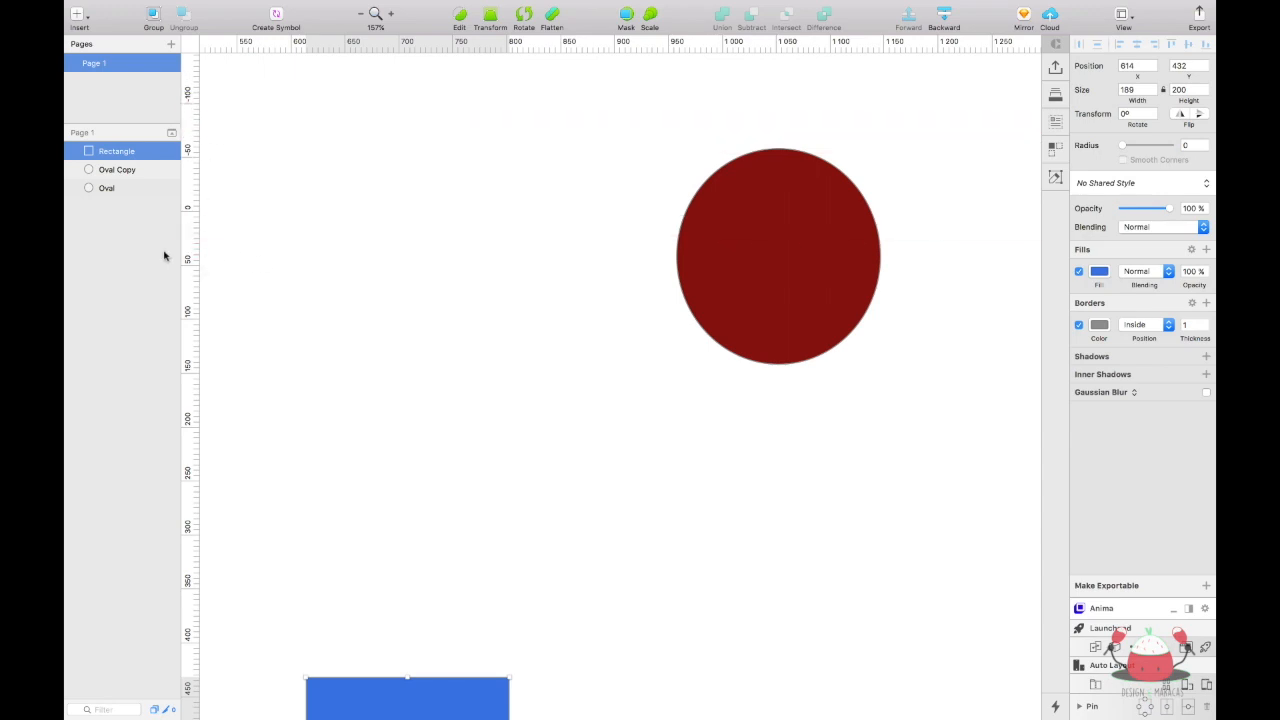
Deselect the blue square and show the grid over all three shapes.
left_click(191, 242)
left_click_drag(193, 242, 428, 228)
scroll(550, 355, "up", 4)
scroll(550, 355, "down", 8)
left_click_drag(436, 380, 637, 340)
left_click(637, 350)
left_click(1125, 15)
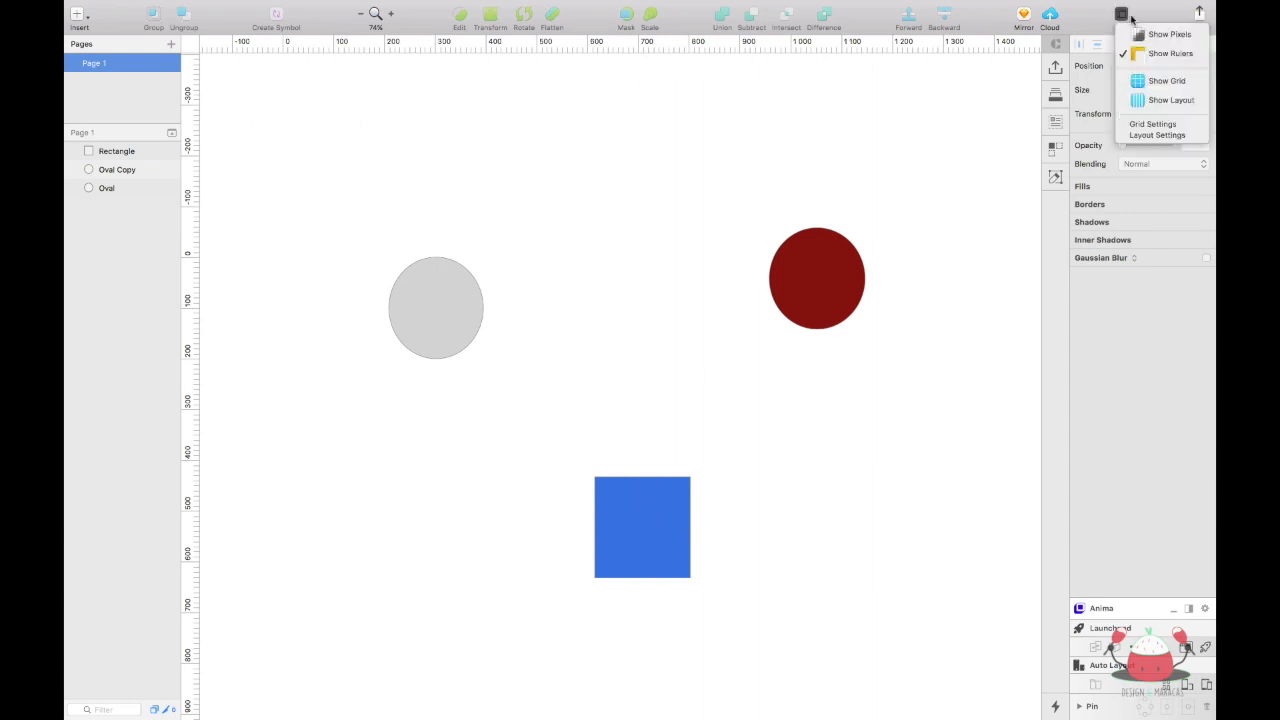
left_click(1181, 82)
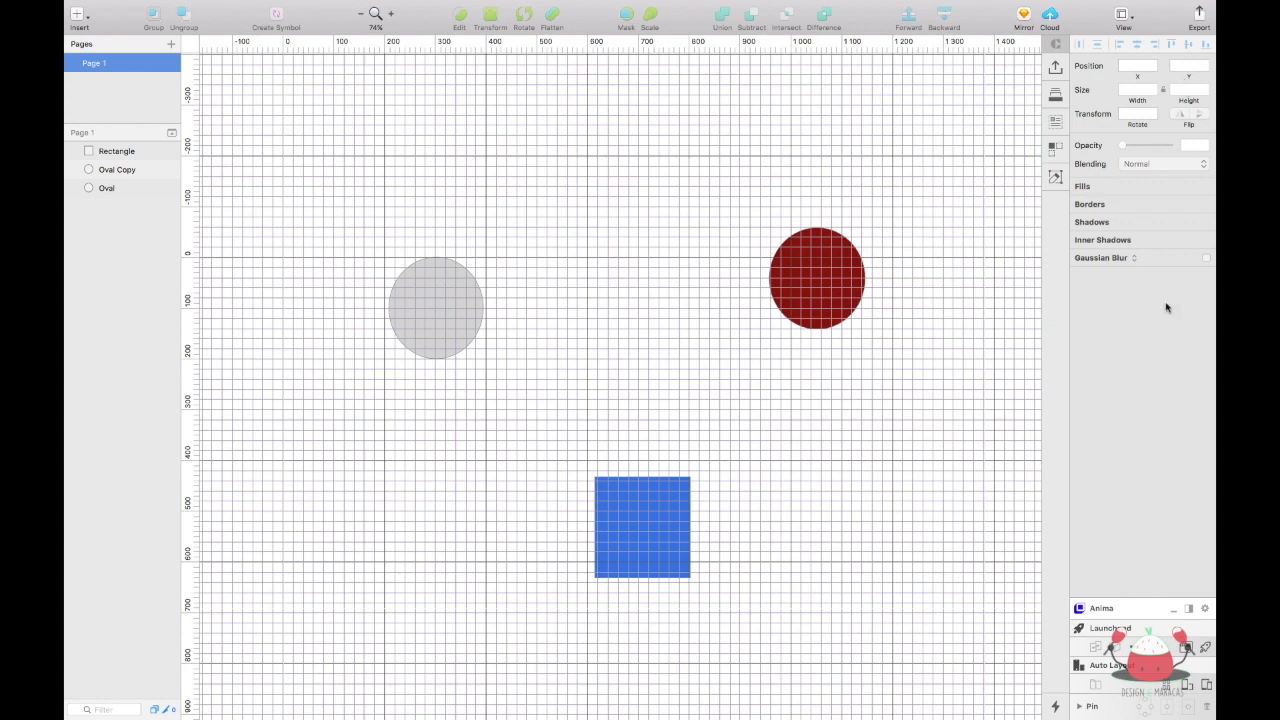
Arrange the shapes in one row along the grid, with the red oval at X 406, Y 0 and the 200 × 200 blue square at X 800, Y 0.
left_click_drag(810, 307, 537, 336)
left_click_drag(677, 489, 791, 308)
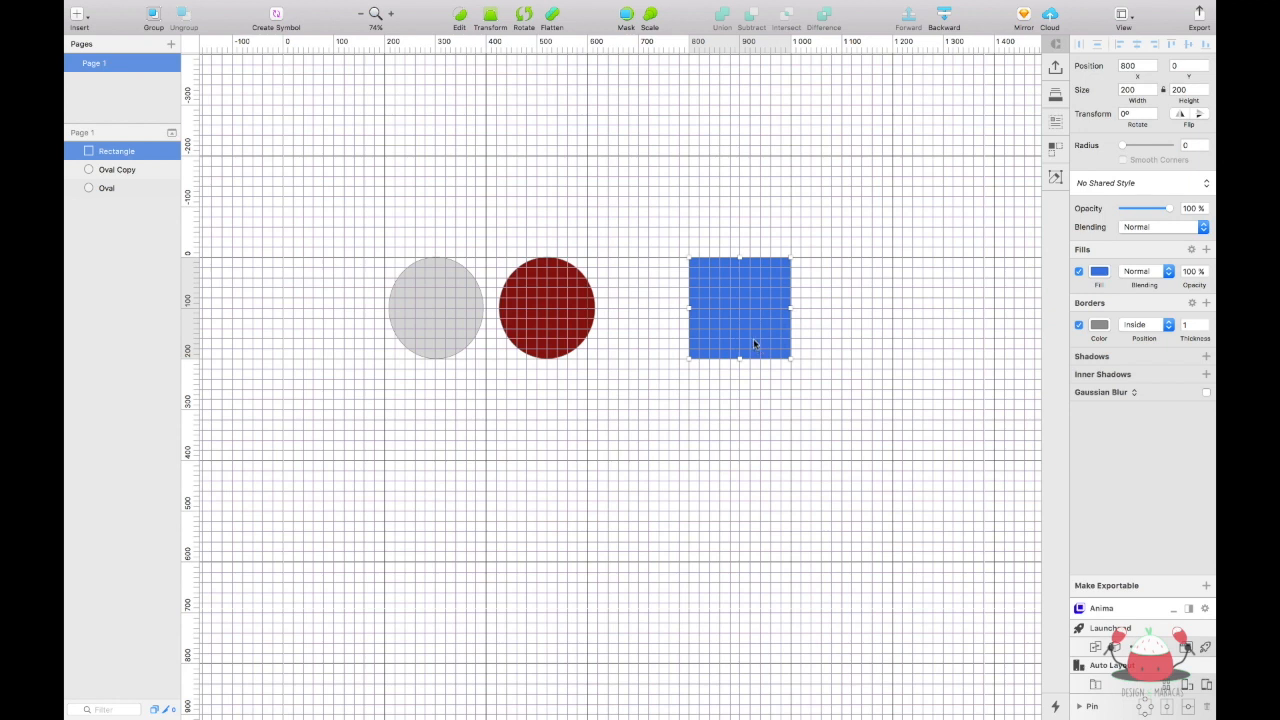
left_click(434, 311)
left_click_drag(434, 311, 406, 311)
left_click_drag(524, 309, 516, 308)
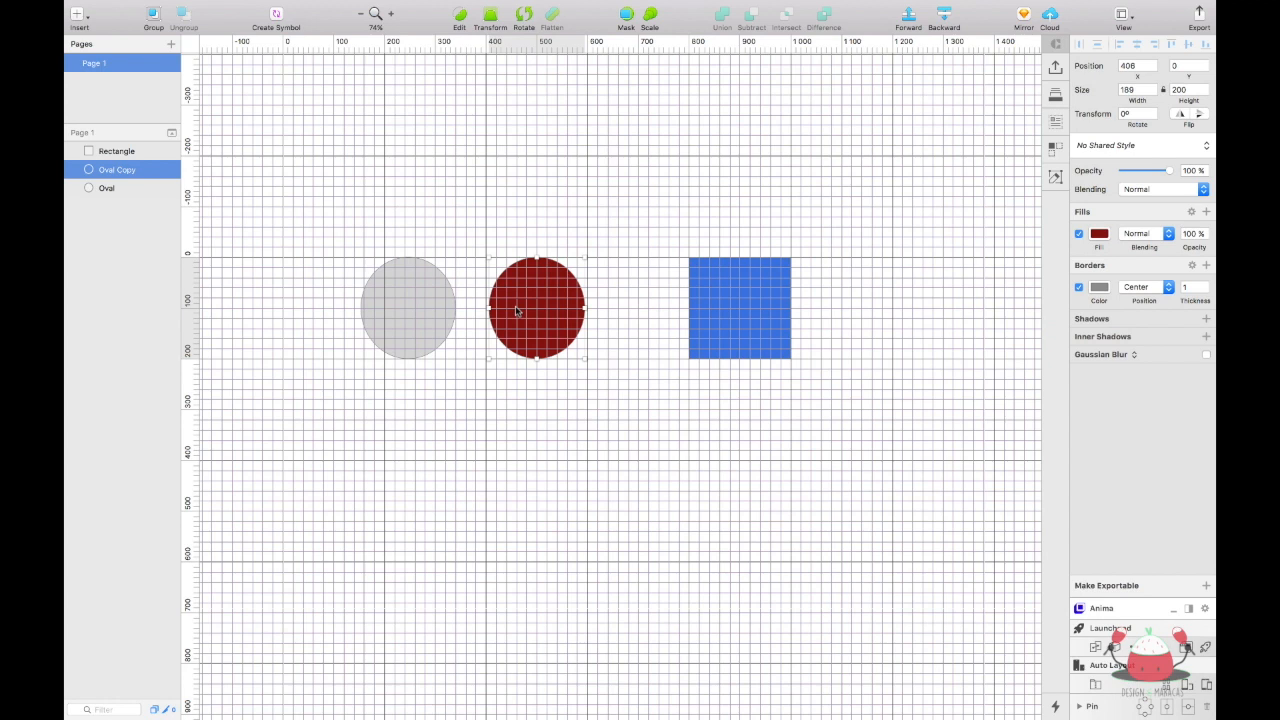
Set the grid block size to 10px with thick lines every 20 blocks.
left_click(1123, 14)
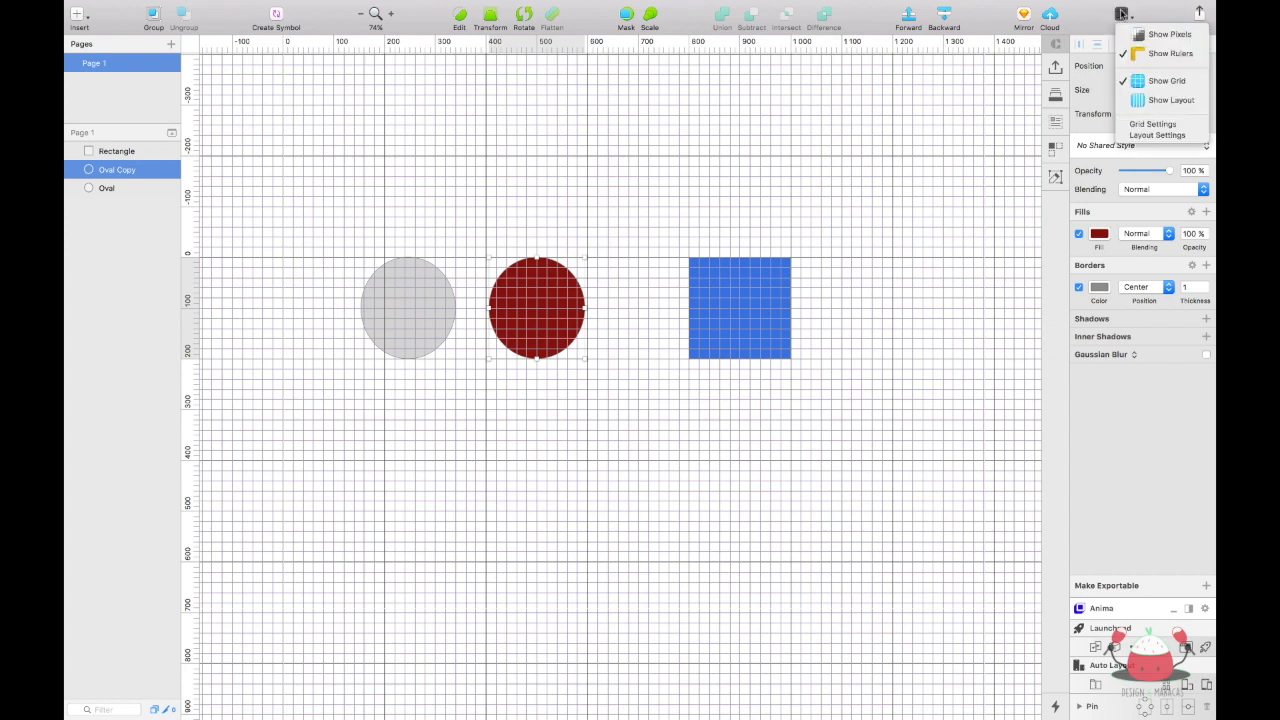
left_click(1188, 124)
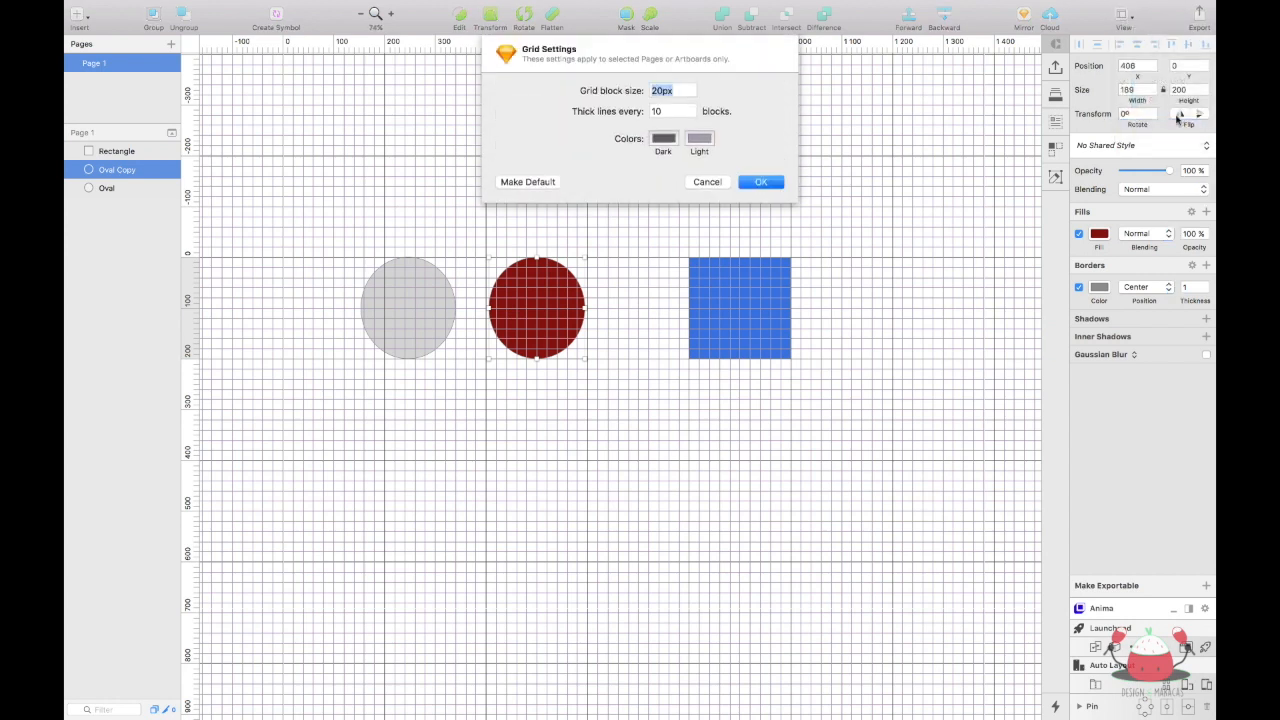
left_click(680, 90)
double_click(660, 91)
left_click(657, 90)
double_click(655, 90)
type("10px")
left_click(675, 110)
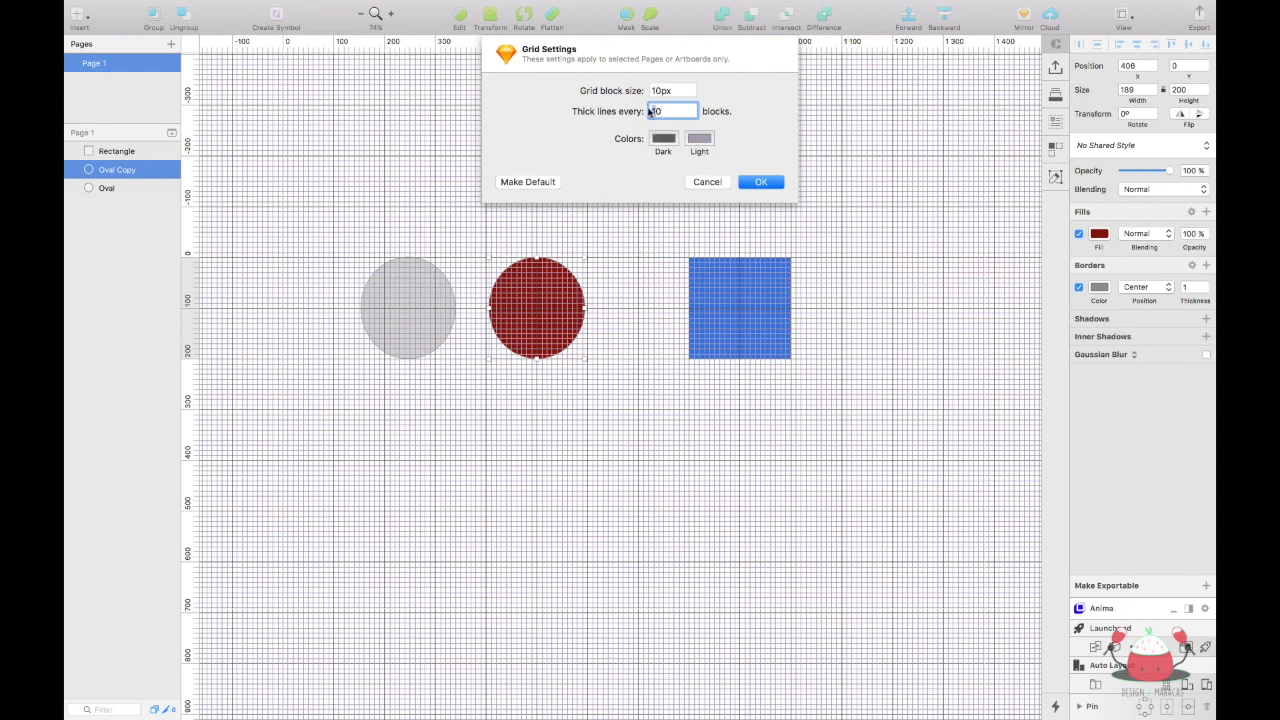
type("2")
left_click(762, 183)
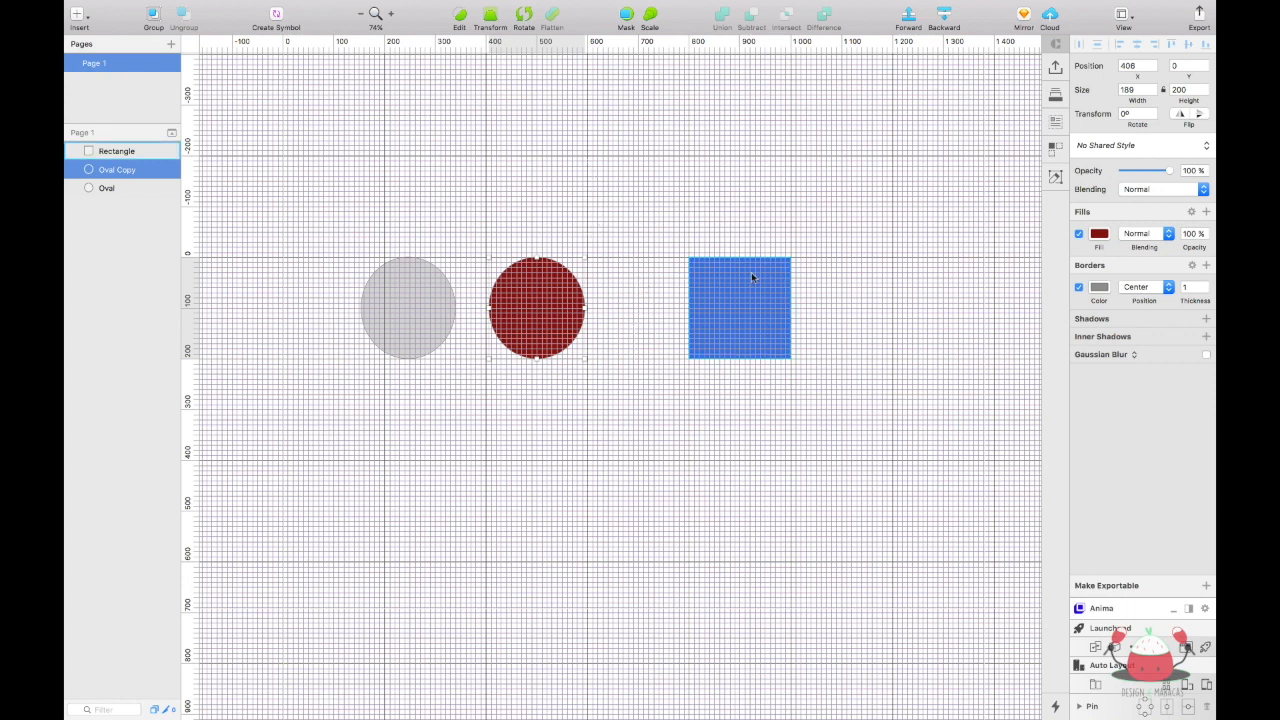
Move the blue square beside the red oval, to X 620, Y 0.
left_click(757, 297)
left_click_drag(755, 292, 680, 290)
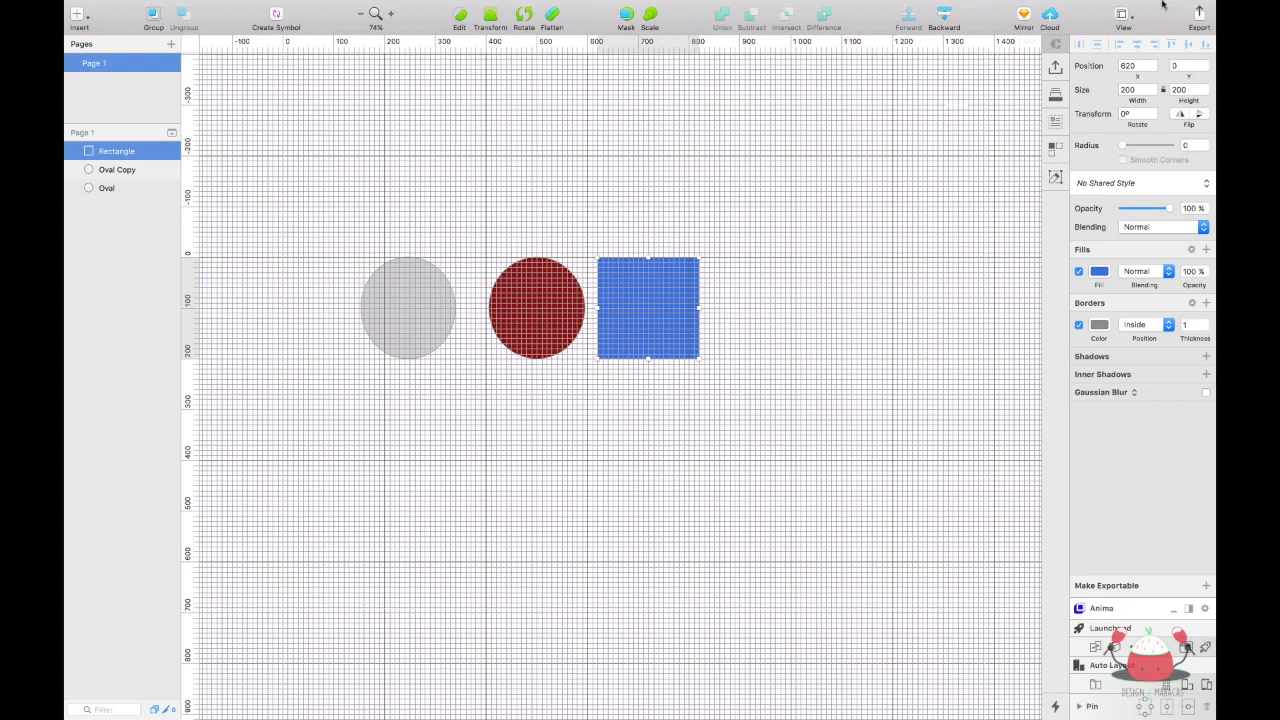
Hide the grid and clear the selection.
left_click(1122, 14)
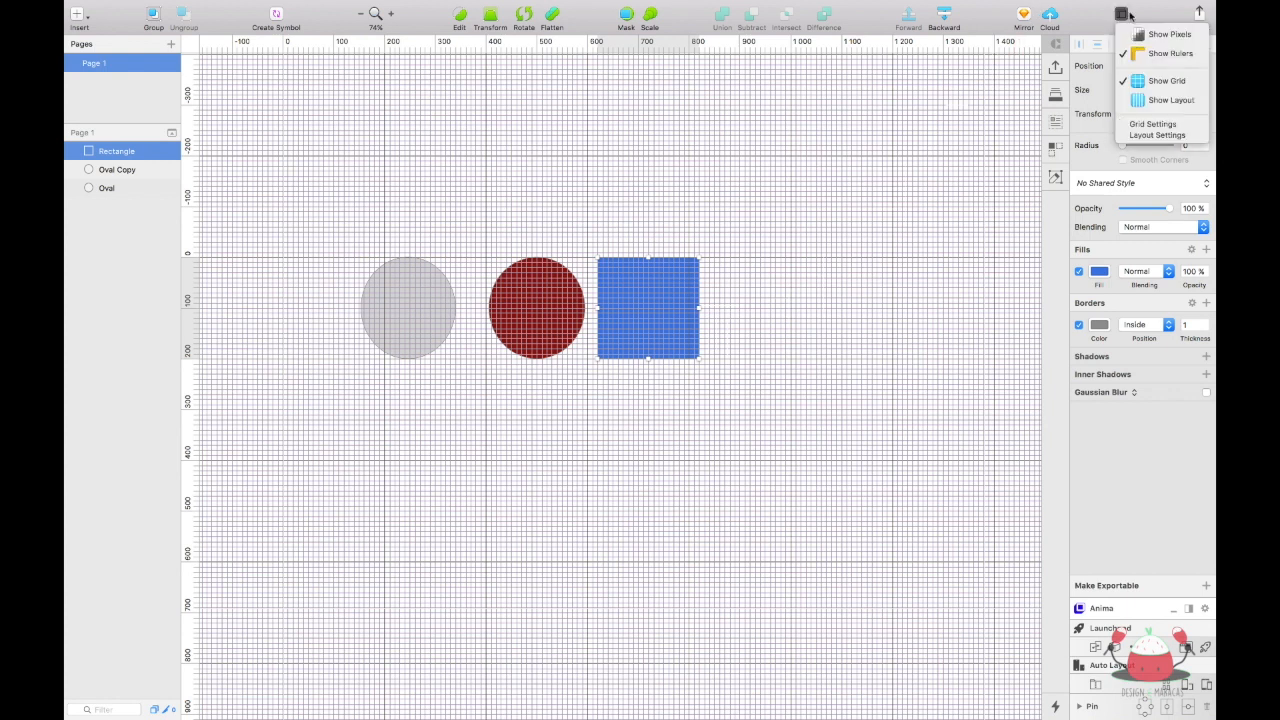
left_click(1160, 79)
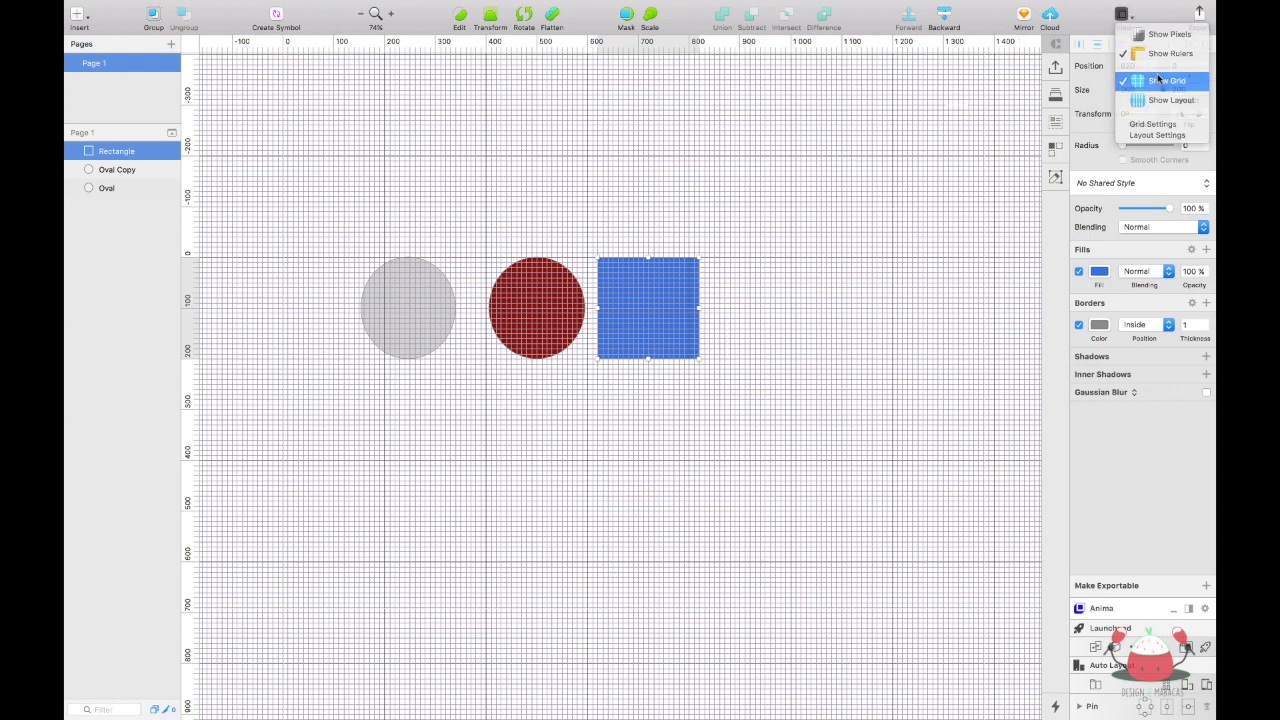
left_click(769, 312)
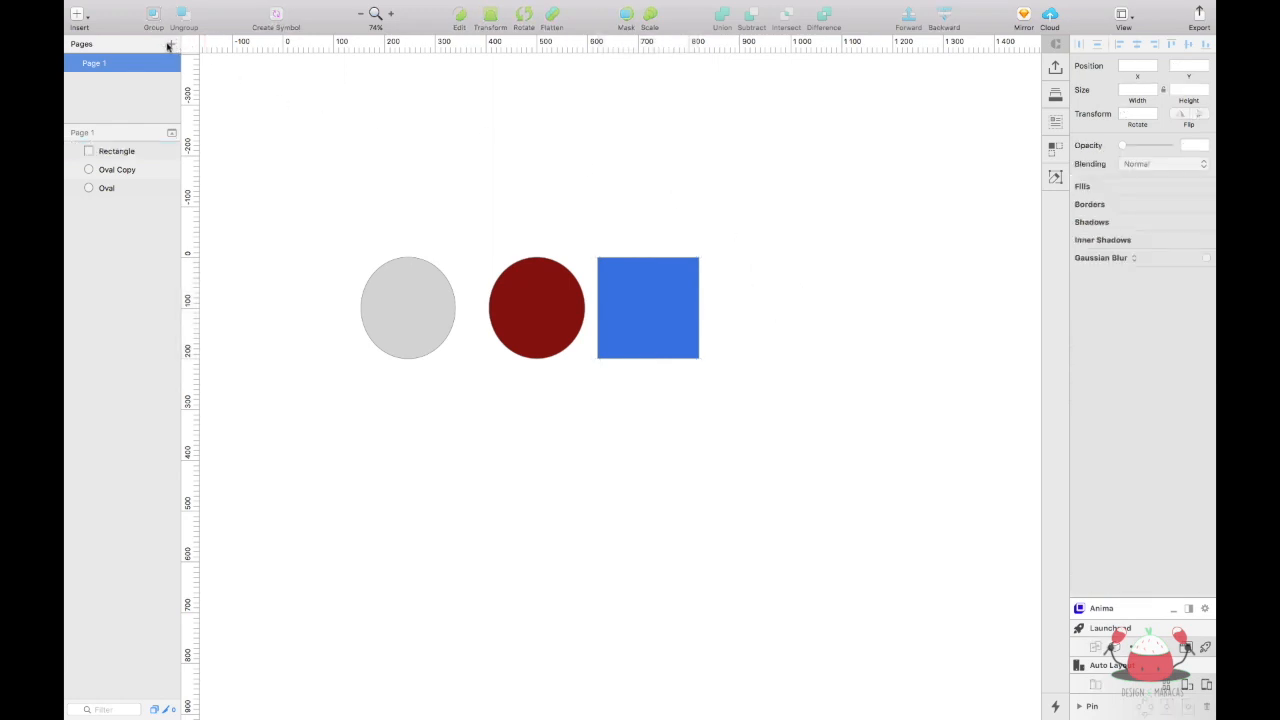
Add a new page named Webdesign.
left_click(170, 45)
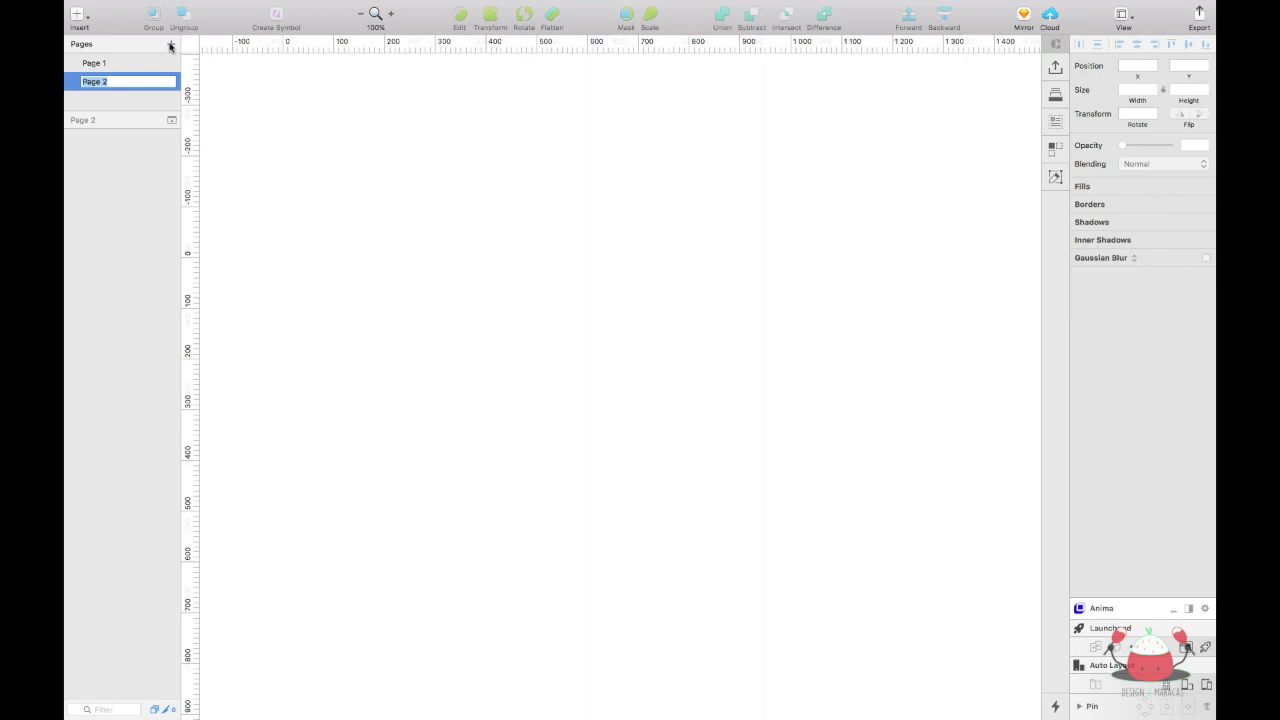
type("Webdesign")
key("Return")
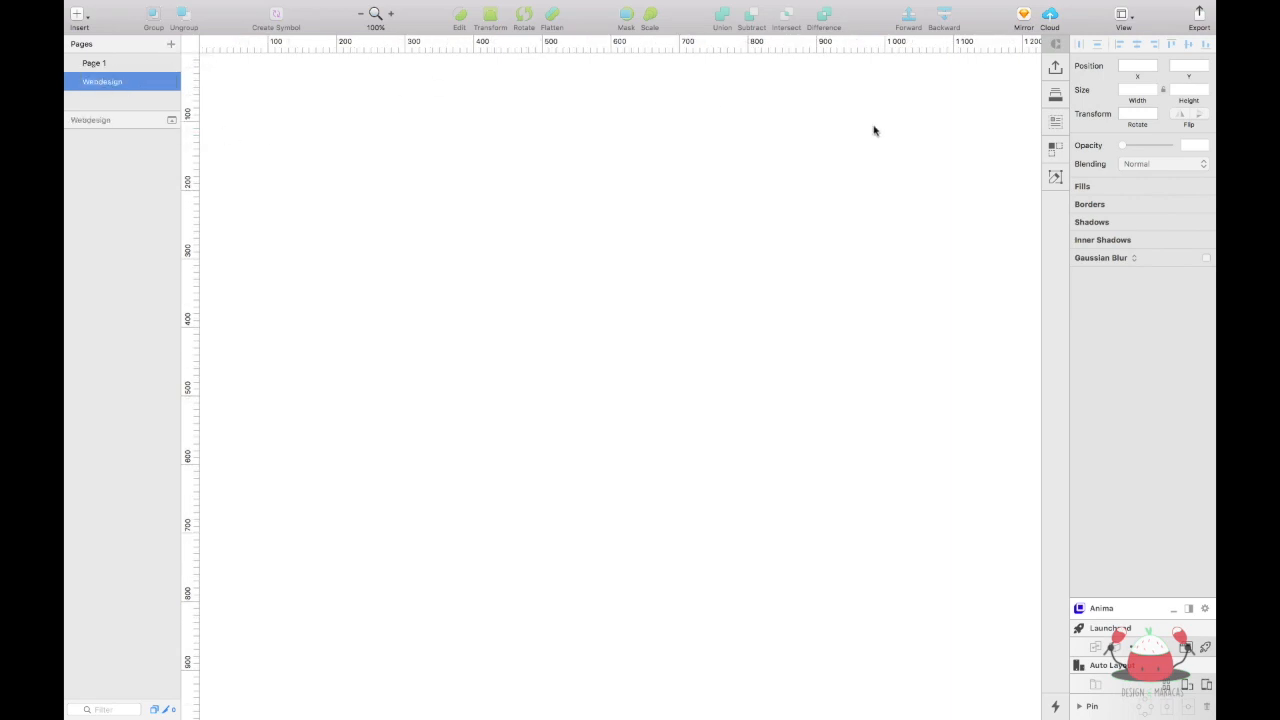
Insert a Desktop HD artboard (1440 × 1024) from the Responsive Web presets on the Webdesign page.
key("a")
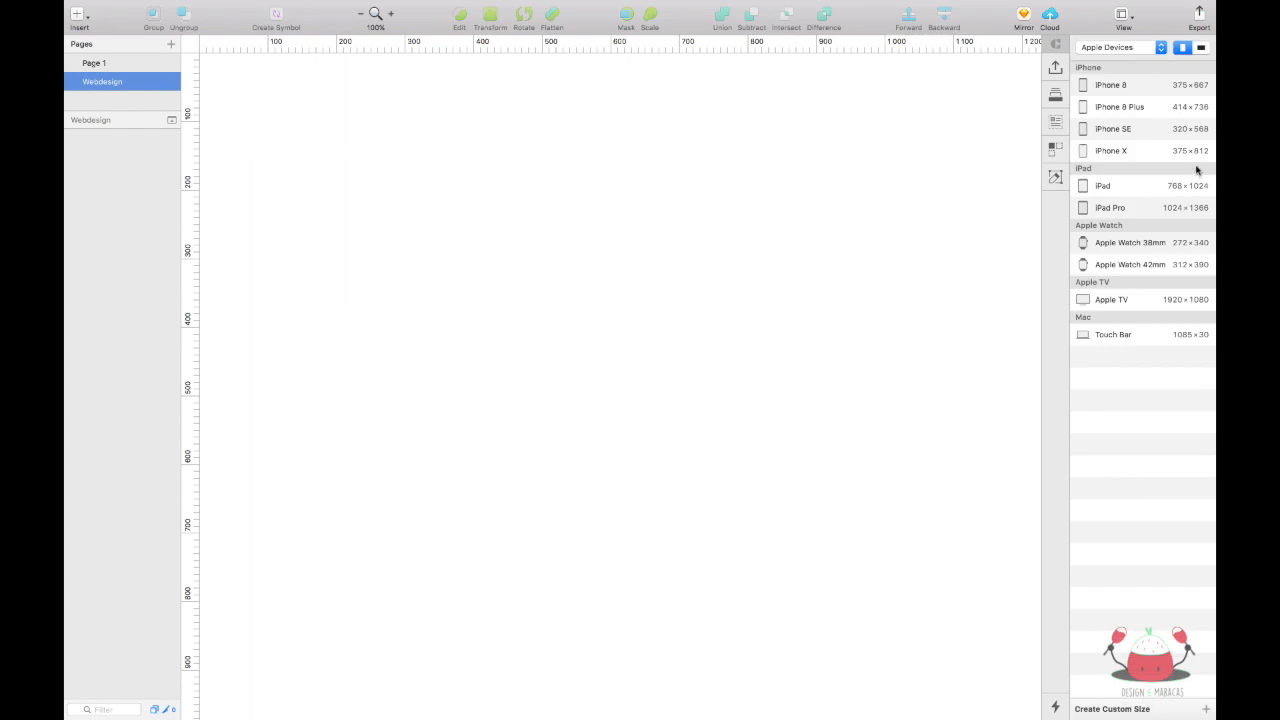
left_click(1130, 48)
left_click(1132, 73)
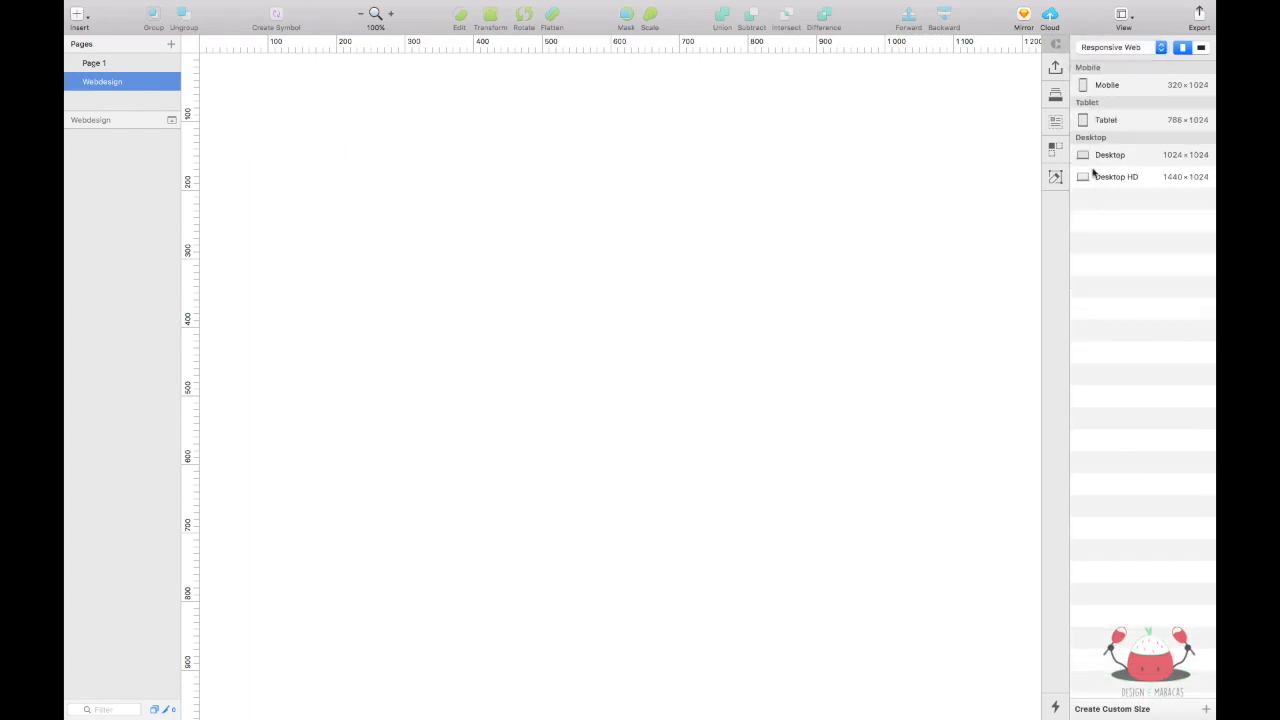
left_click(1133, 178)
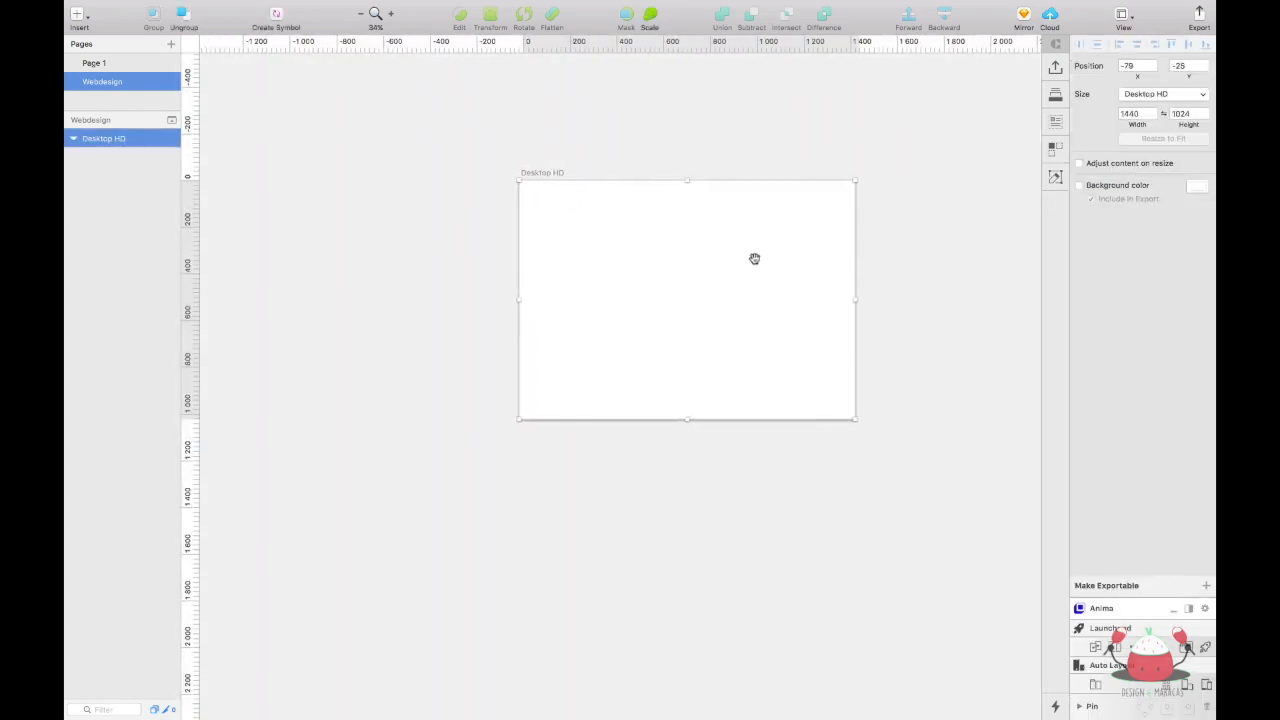
left_click(957, 253)
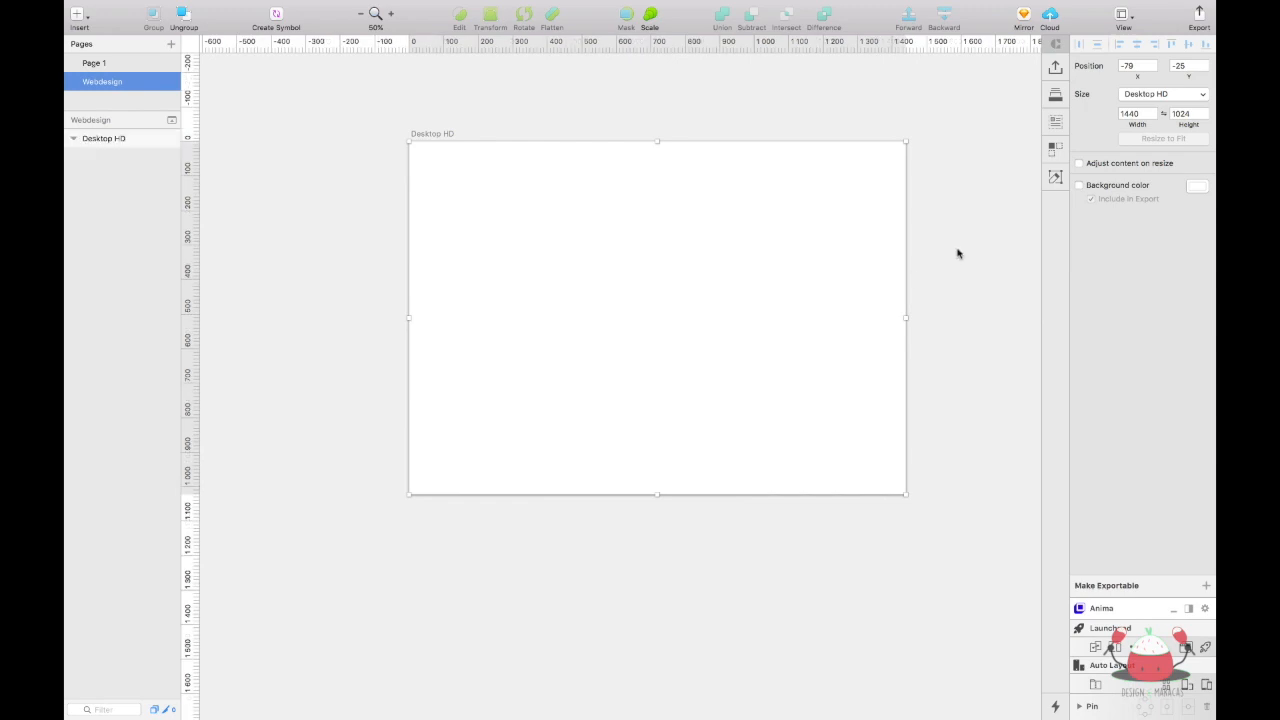
Show the column layout on the Desktop HD artboard.
left_click(107, 139)
left_click(1124, 14)
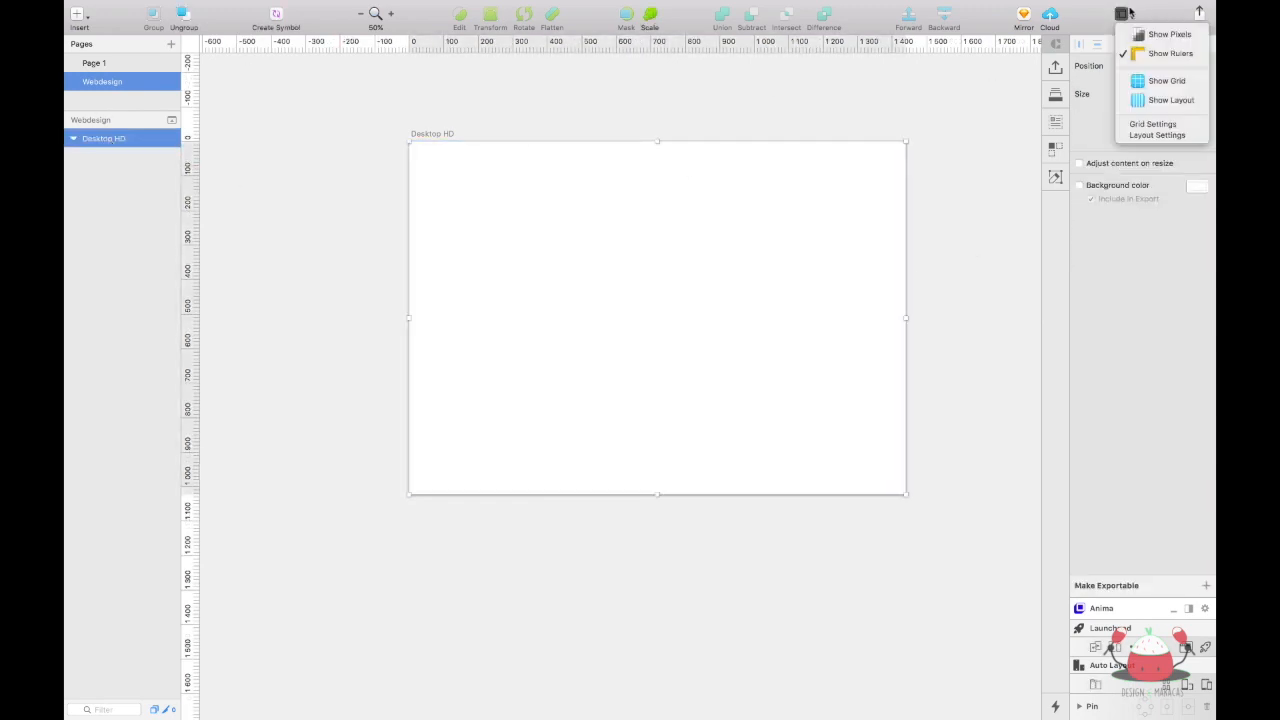
left_click(1175, 101)
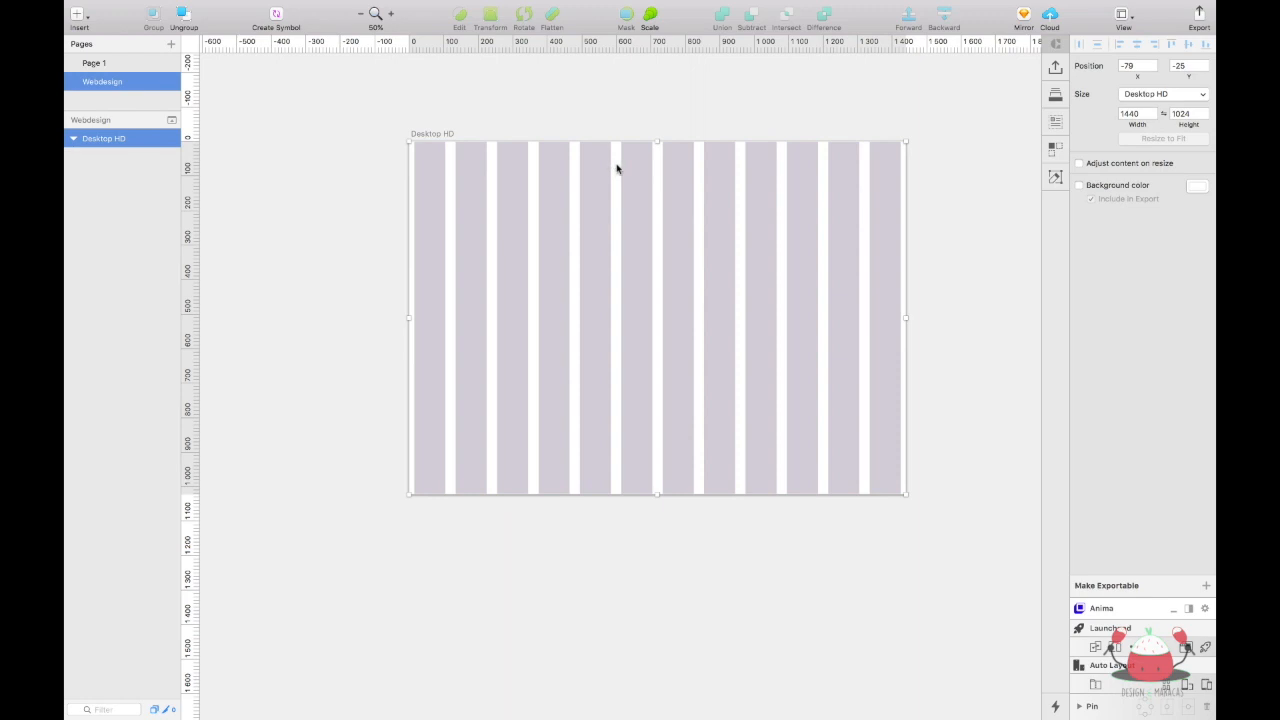
double_click(125, 139)
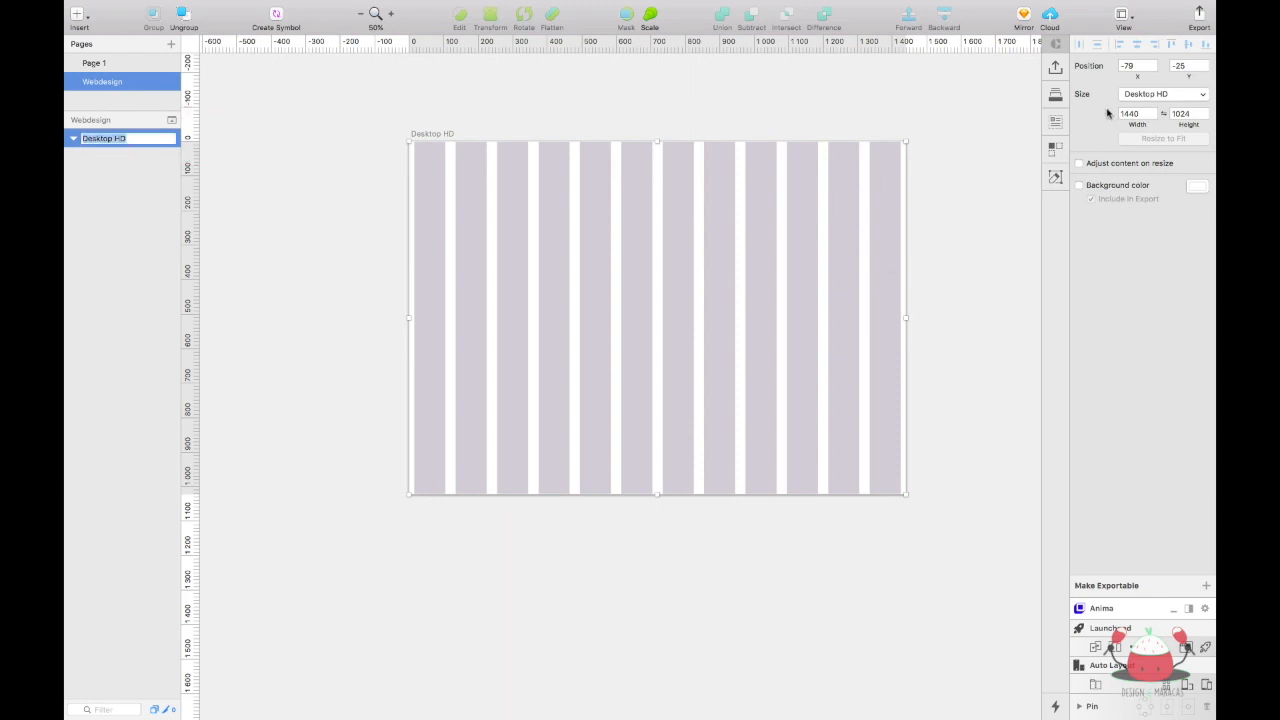
left_click(377, 177)
left_click(117, 139)
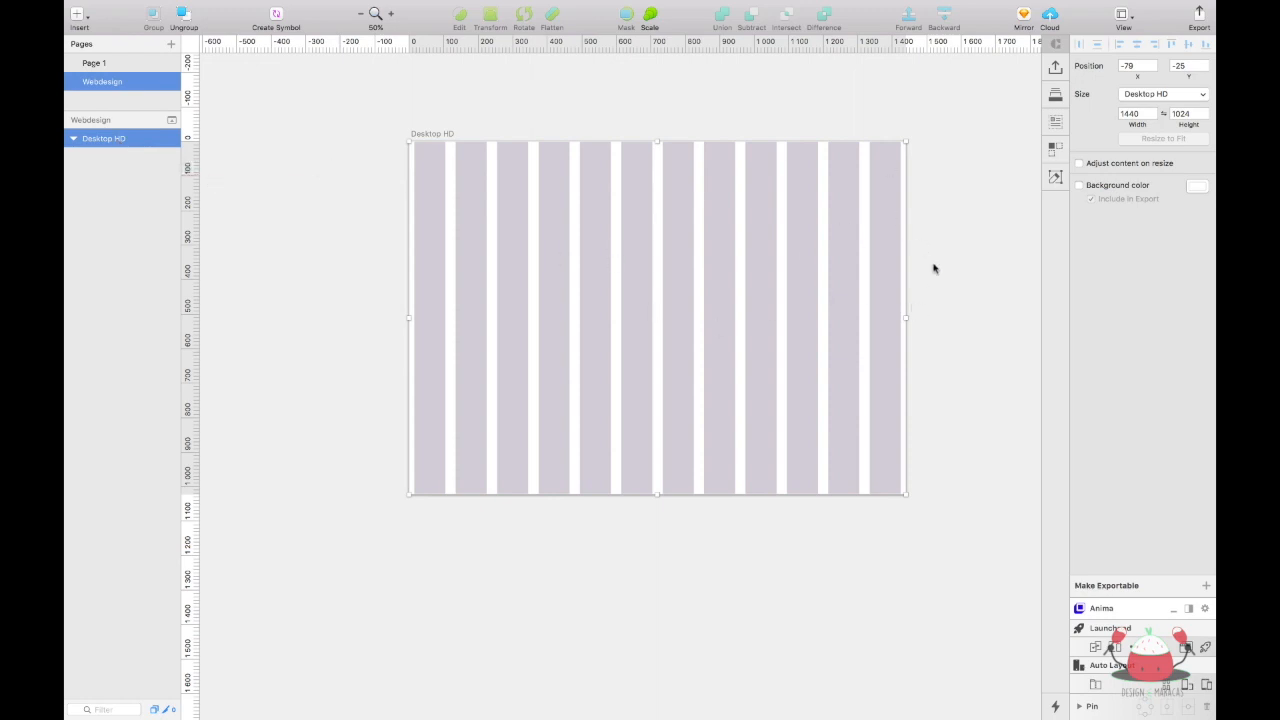
Set the total width of the Desktop HD column layout to 1280 px and center the columns on the artboard.
left_click(1123, 16)
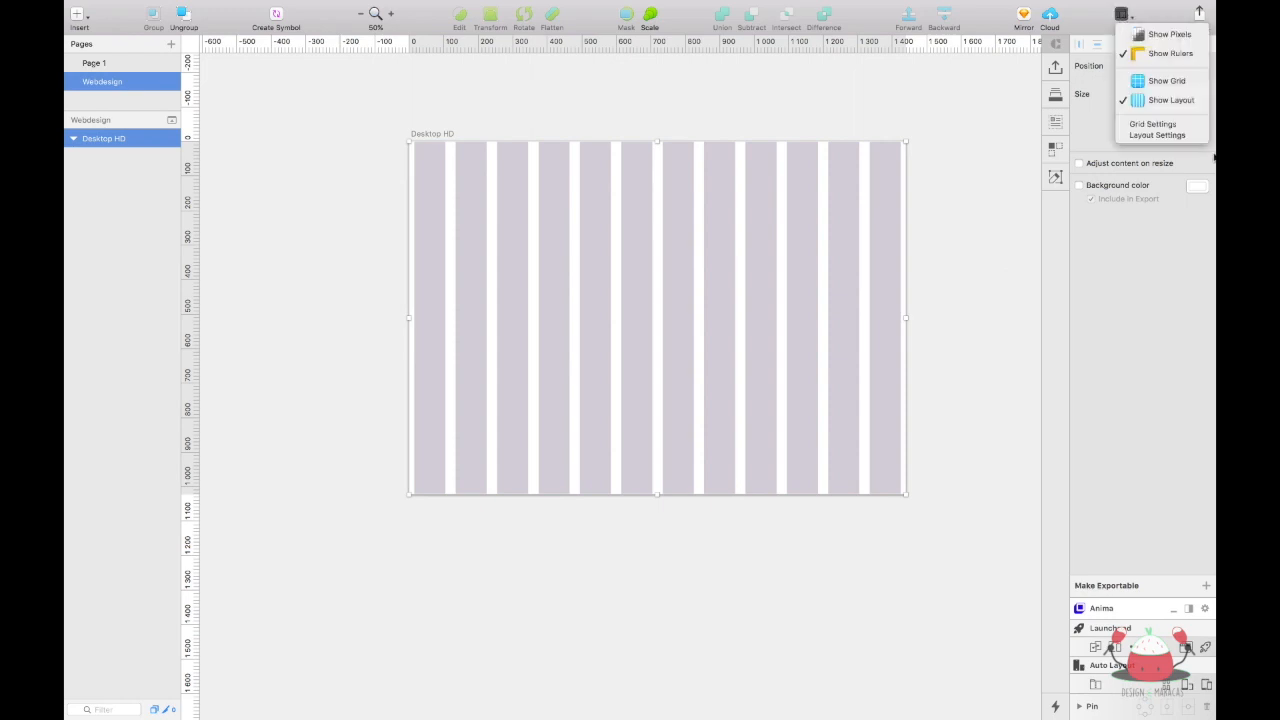
left_click(1188, 135)
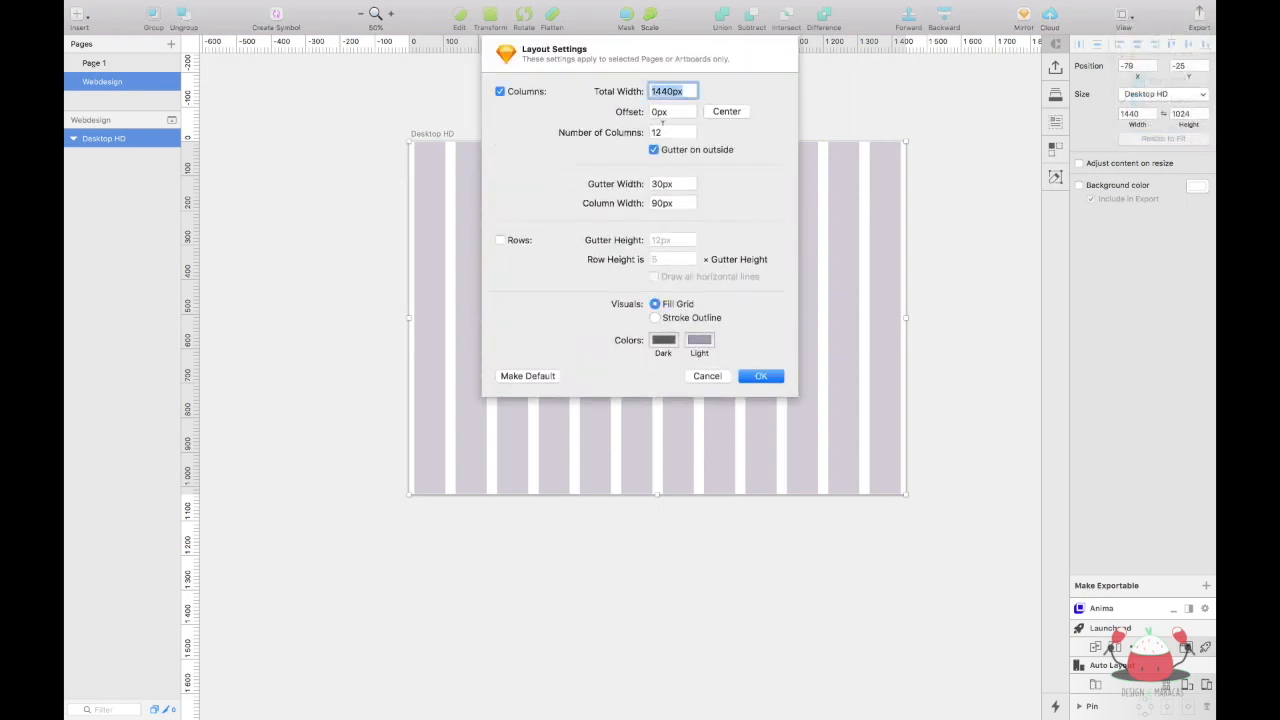
left_click_drag(673, 91, 652, 93)
type("1280")
left_click(681, 107)
left_click(735, 113)
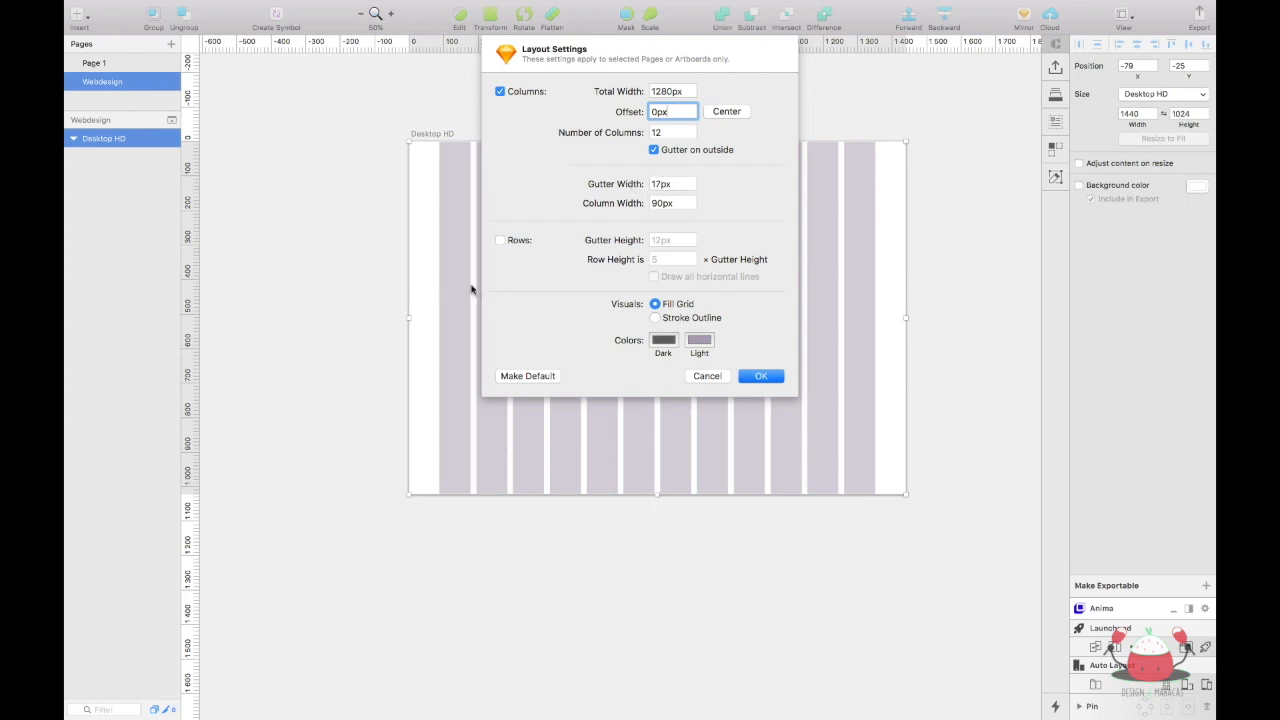
Enable the layout rows briefly, disable them again, and apply the layout settings with columns only.
left_click(499, 240)
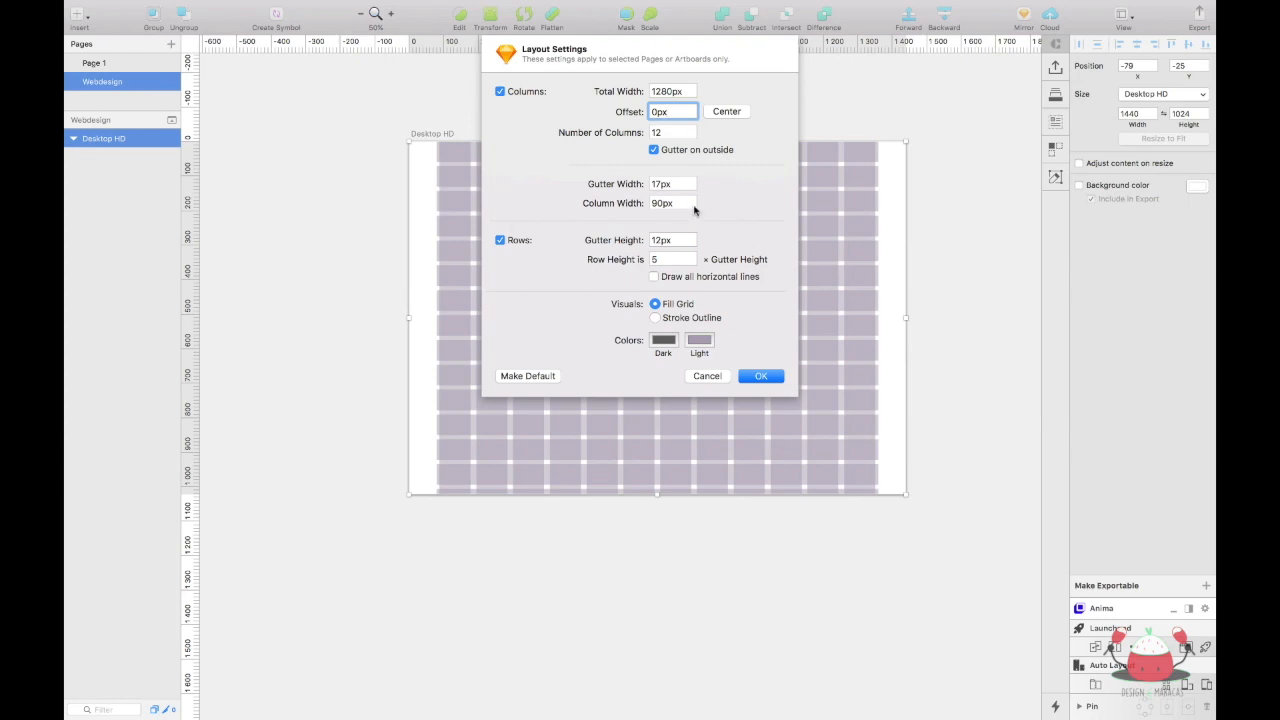
left_click(501, 240)
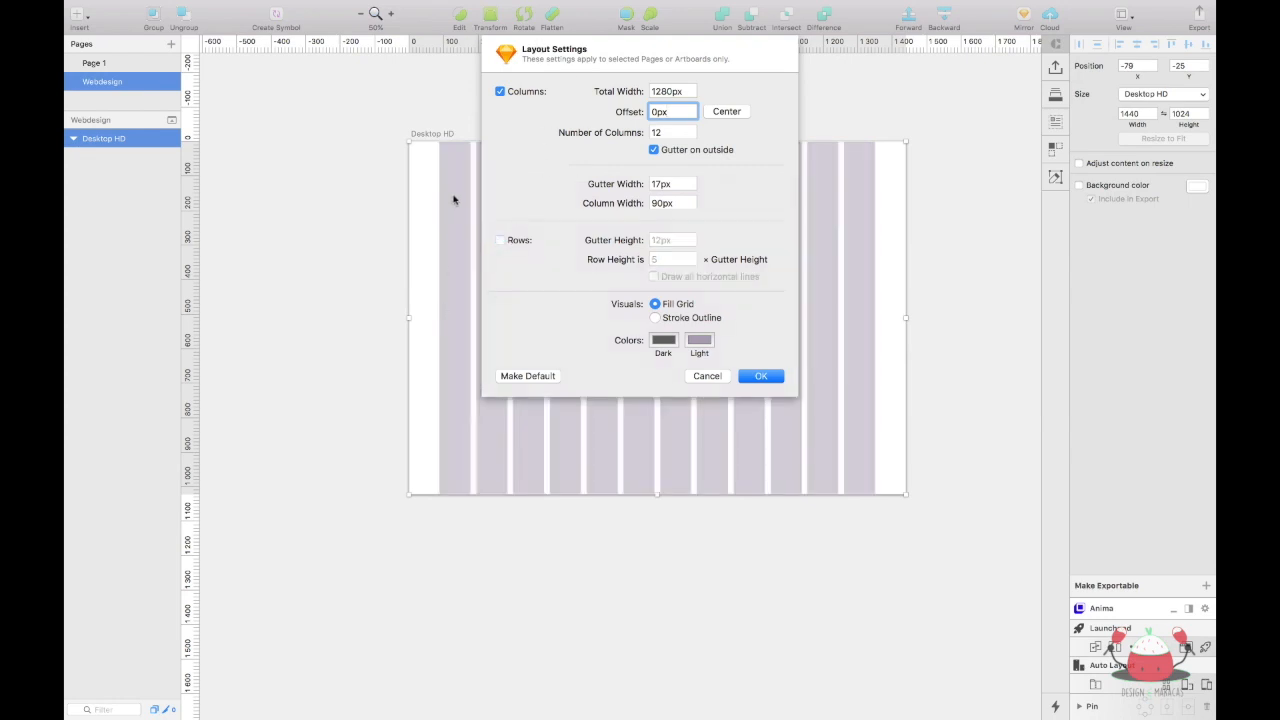
left_click(772, 378)
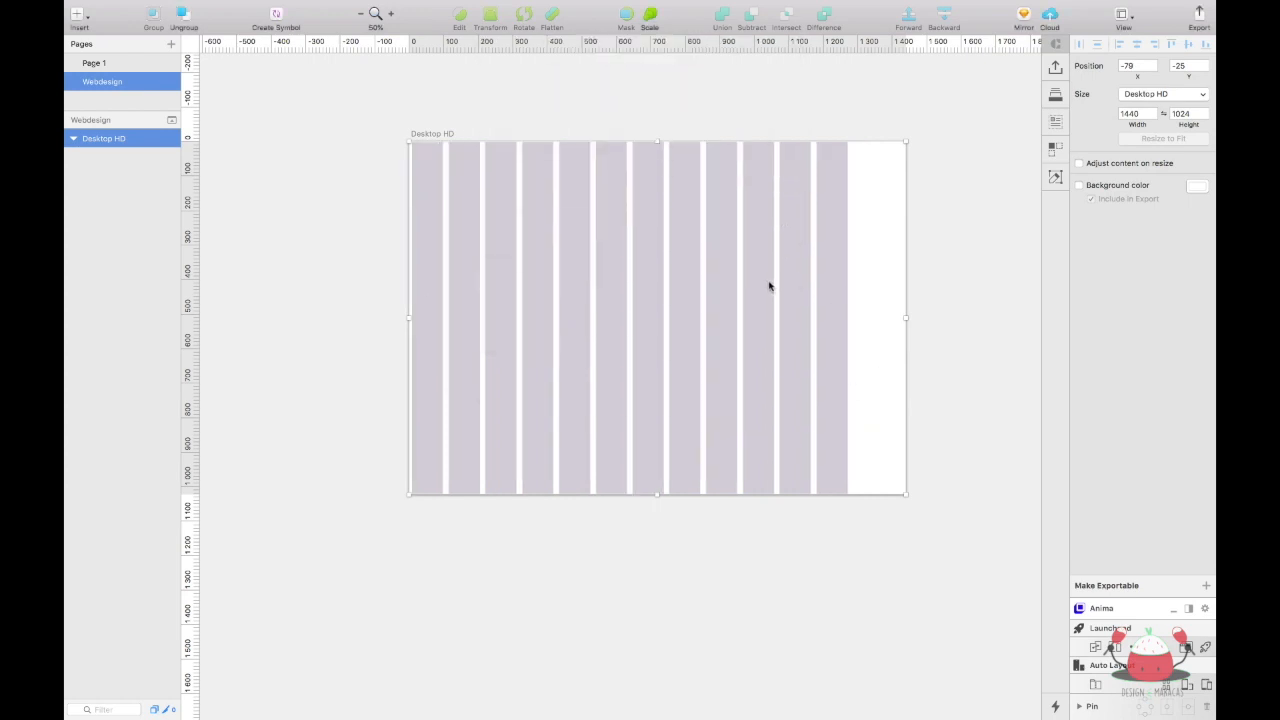
Reopen the layout settings, center the column offset on the artboard, and apply it.
left_click(1124, 16)
left_click(1190, 136)
left_click(726, 111)
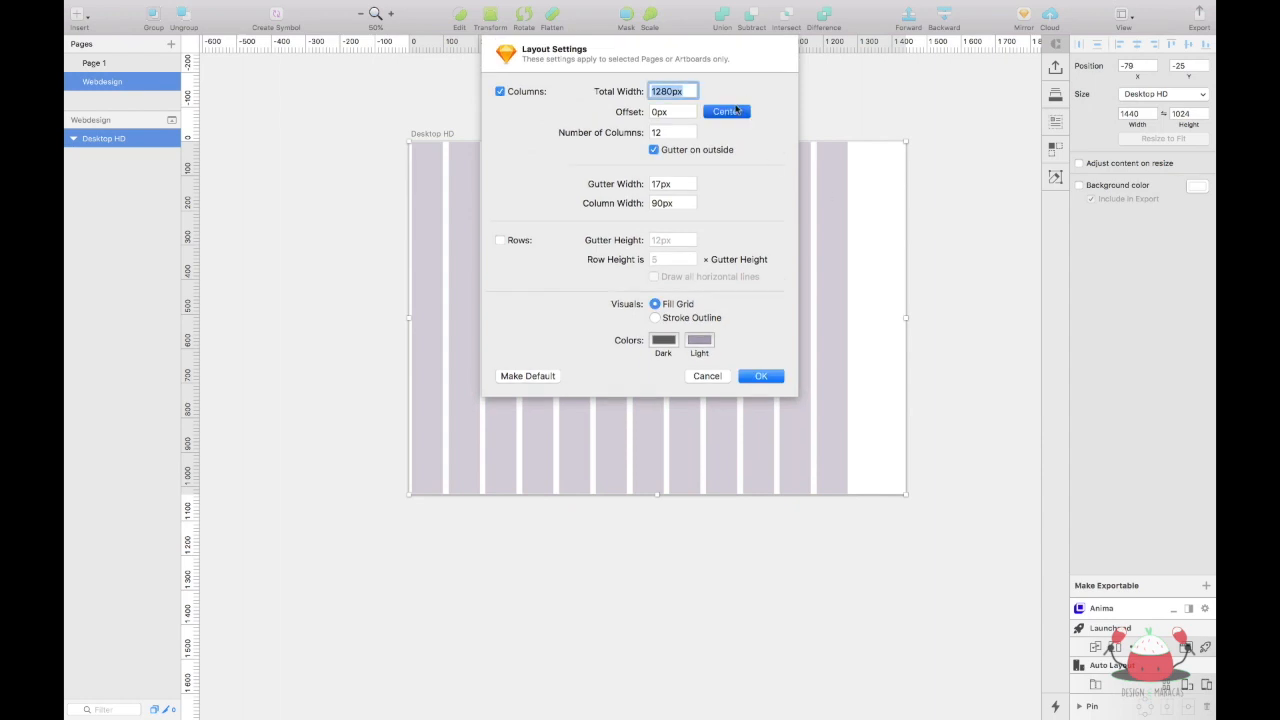
left_click(761, 376)
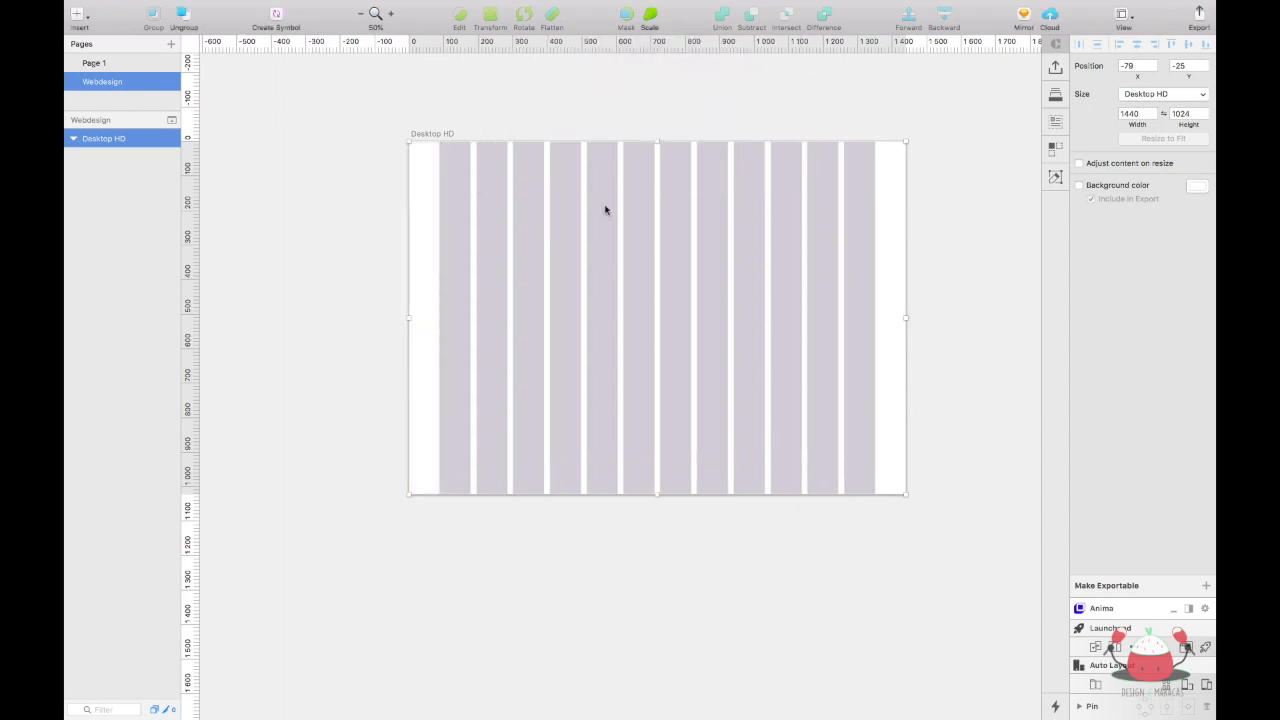
Draw a full-width rectangle of 1440 × 259 across the artboard's upper edge and fill it with red EA0101.
key("r")
left_click_drag(409, 142, 907, 230)
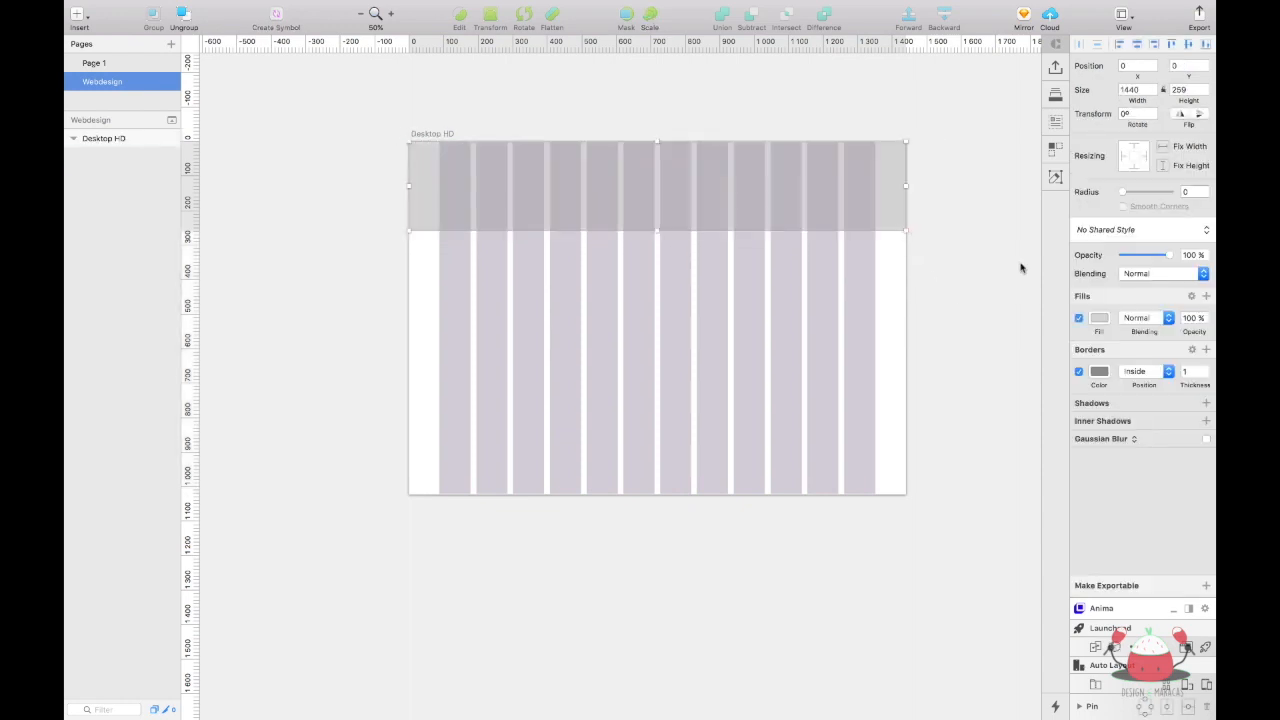
left_click(1099, 317)
left_click(1197, 427)
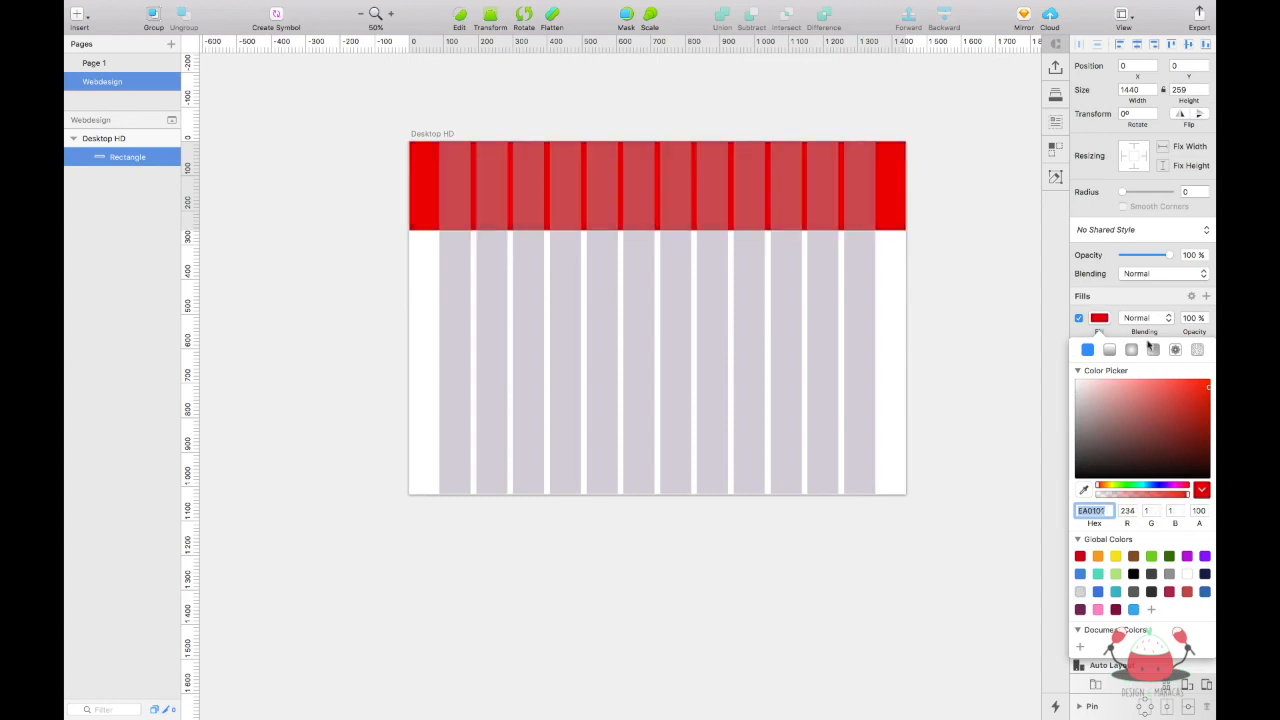
left_click(972, 192)
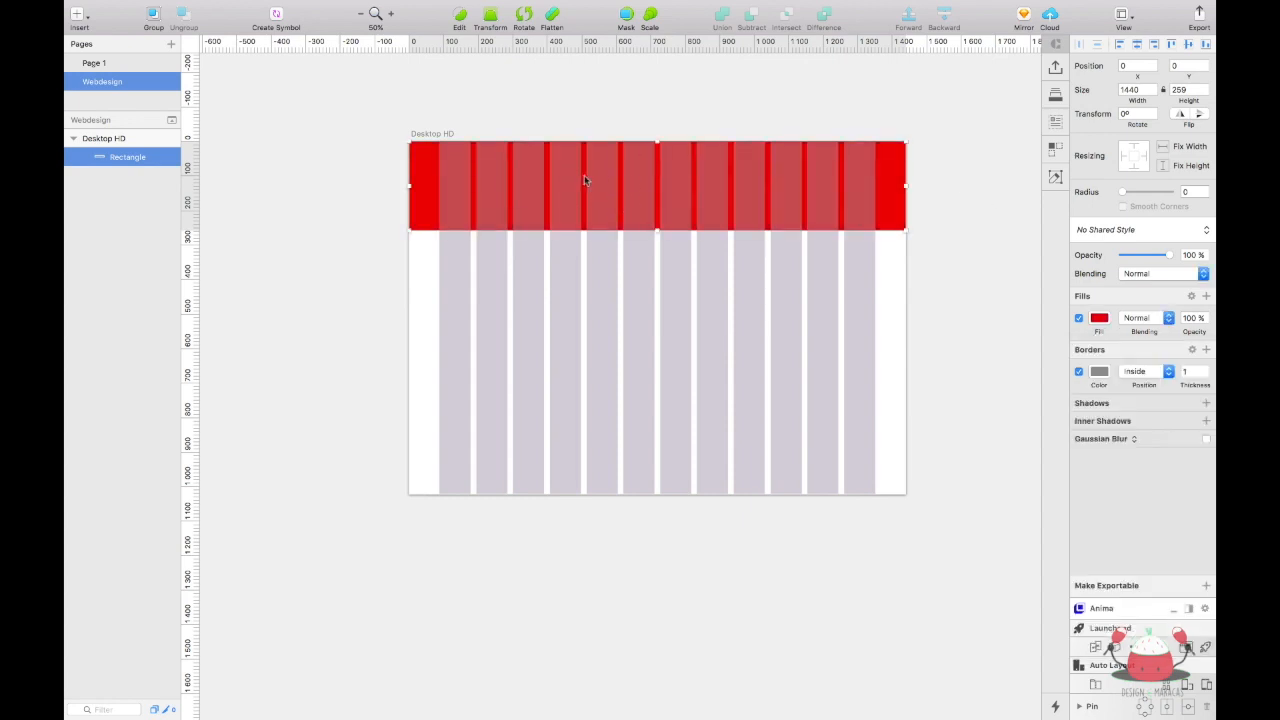
Switch the layout visuals from filled columns to Stroke Outline in the layout settings.
left_click(1123, 16)
left_click(1180, 134)
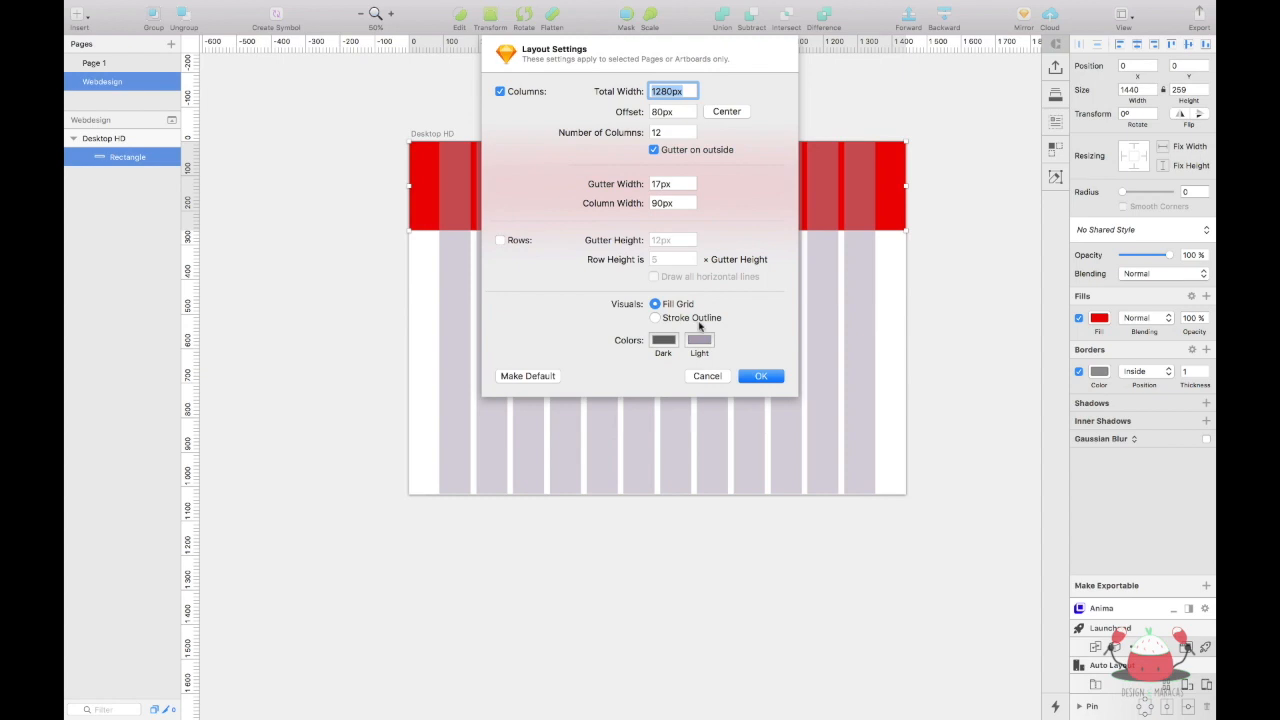
left_click(658, 318)
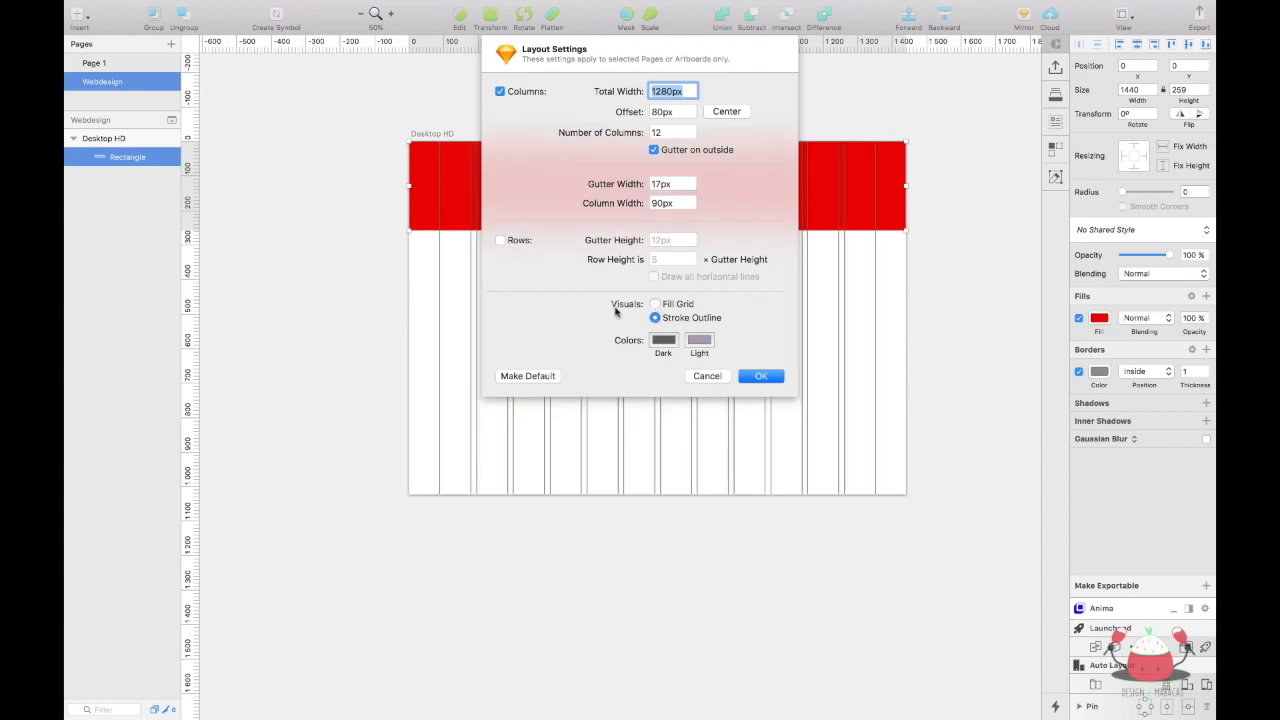
Set the light layout color to green and apply the layout settings.
left_click(699, 340)
left_click(403, 282)
left_click(400, 267)
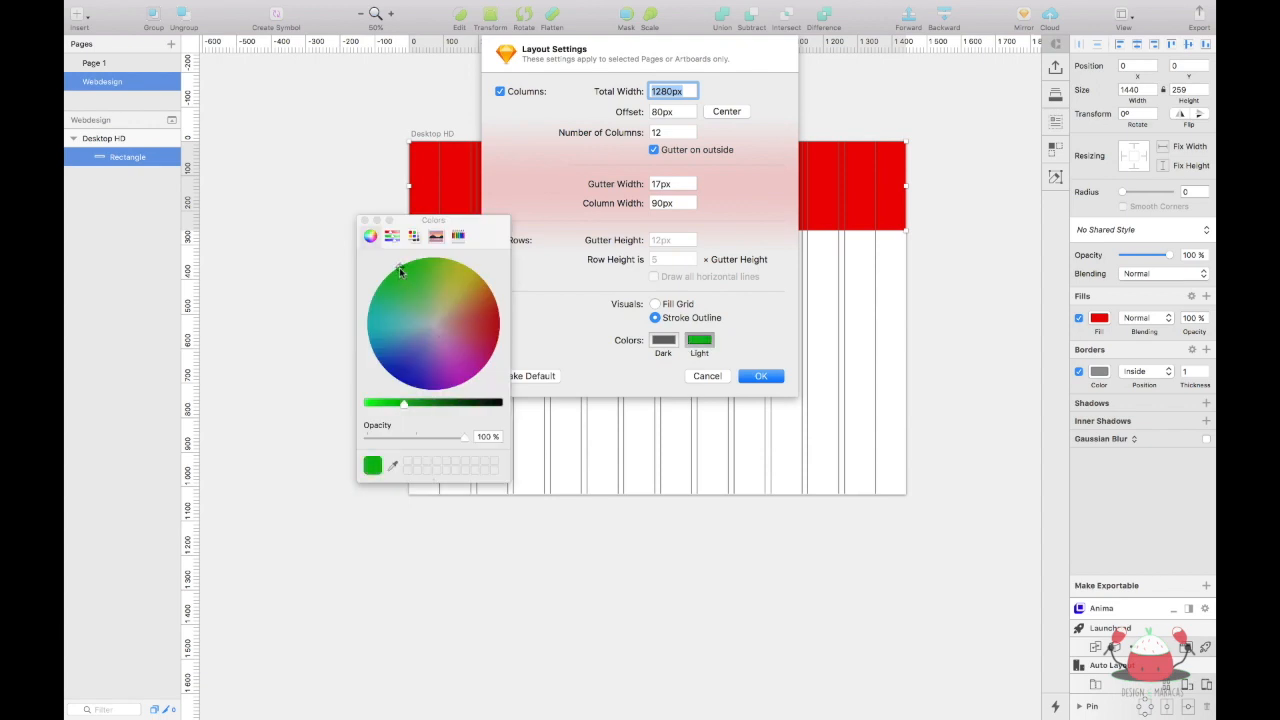
left_click(366, 221)
left_click(762, 378)
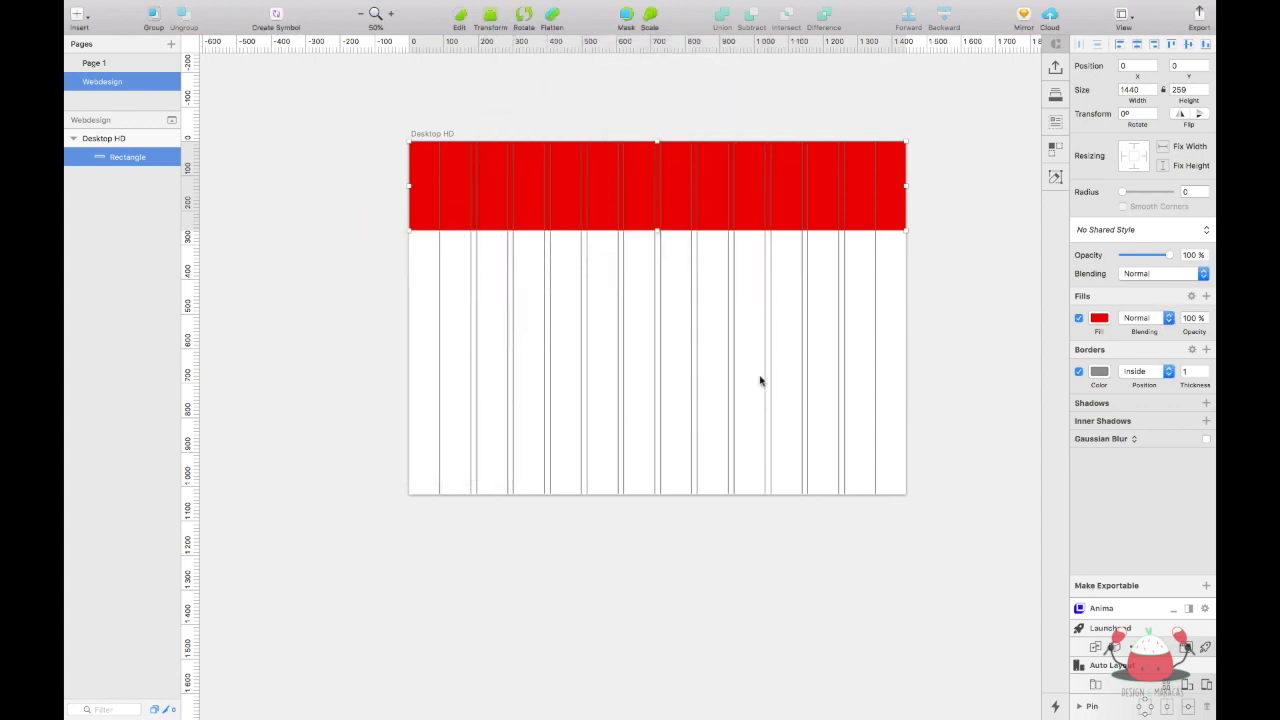